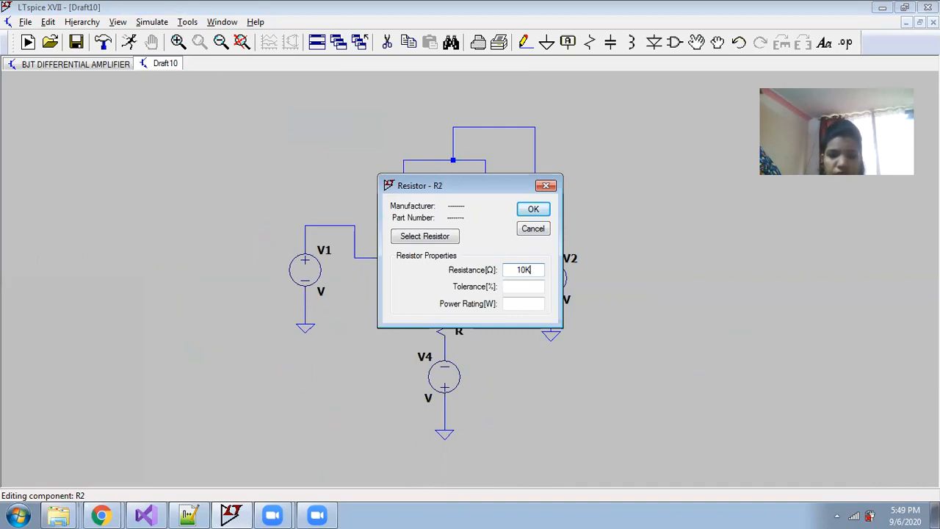
- Set the resistance of R2 to 10K and of the emitter resistor R3 to 22K
left_click(533, 208)
right_click(456, 323)
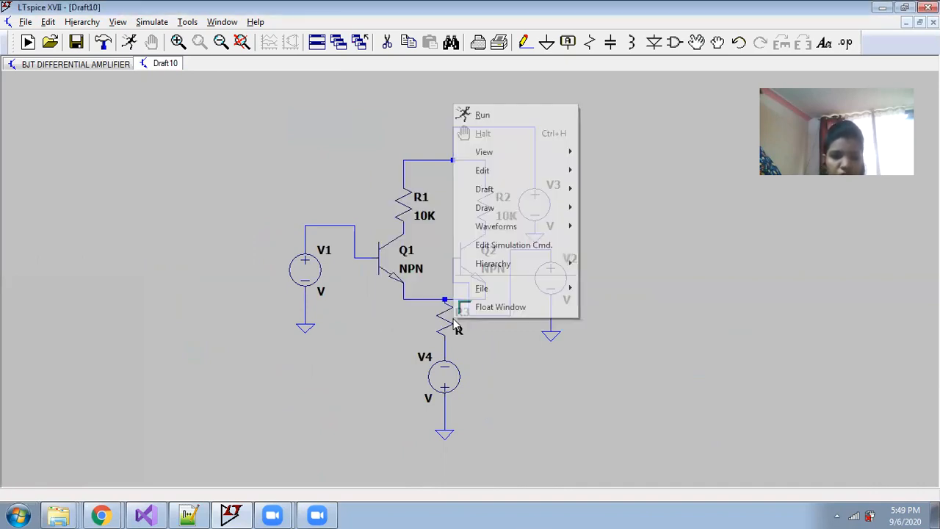
right_click(445, 329)
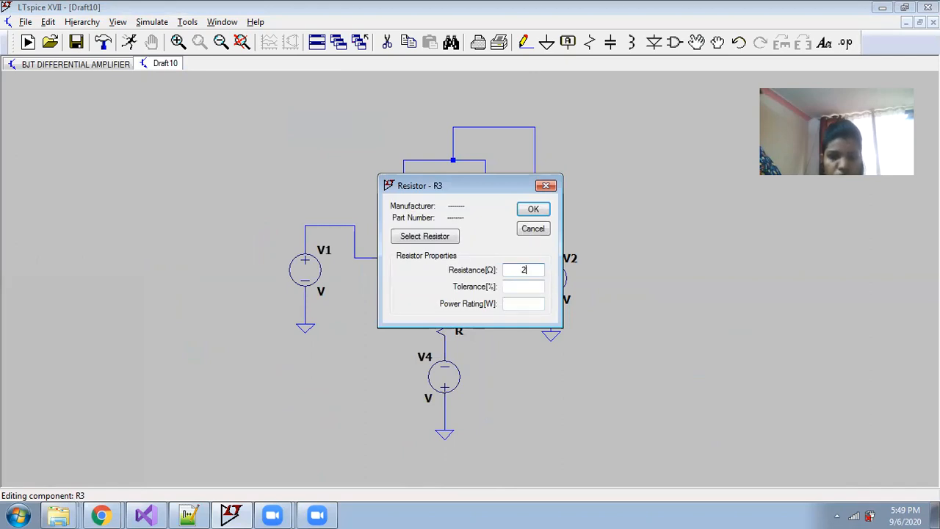
type("22K")
left_click(525, 211)
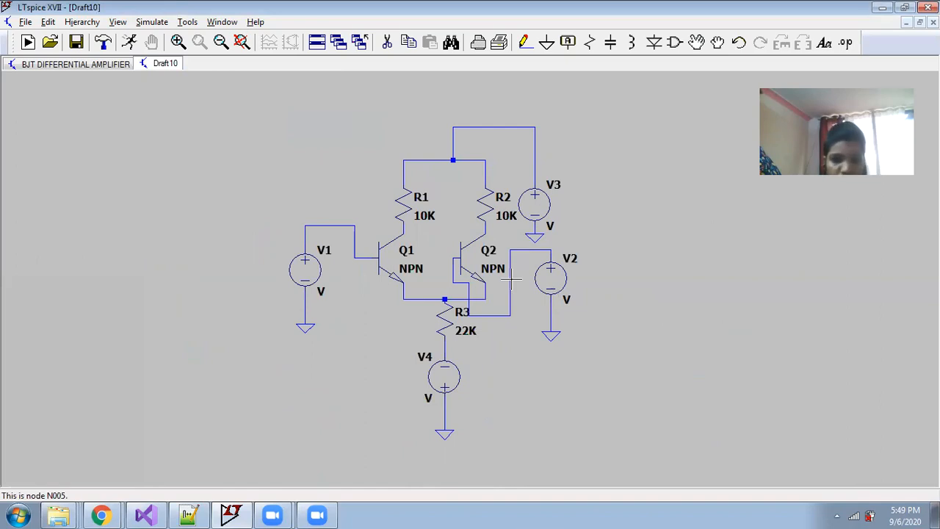
- Check the supply values in the BJT DIFFERENTIAL AMPLIFIER schematic and set the DC values of V3 and V4 in Draft10 to 12
left_click(100, 67)
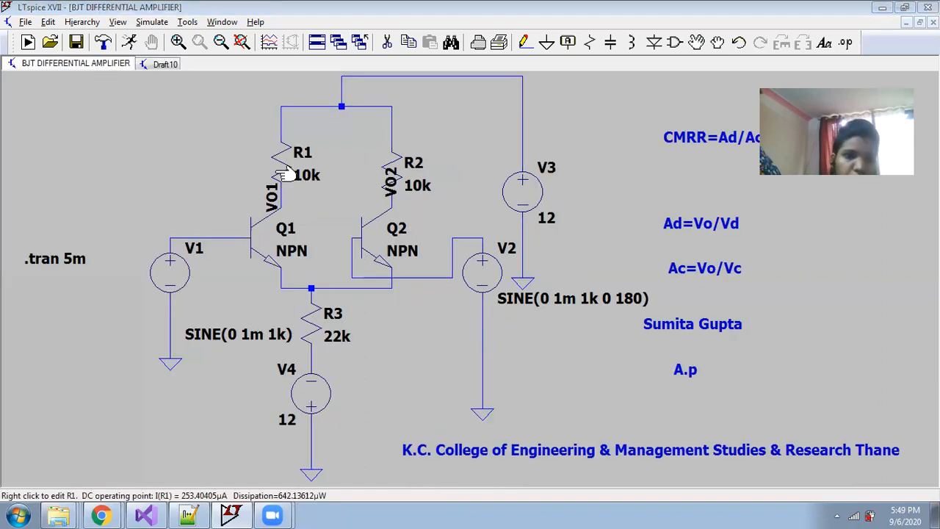
left_click(160, 64)
right_click(538, 200)
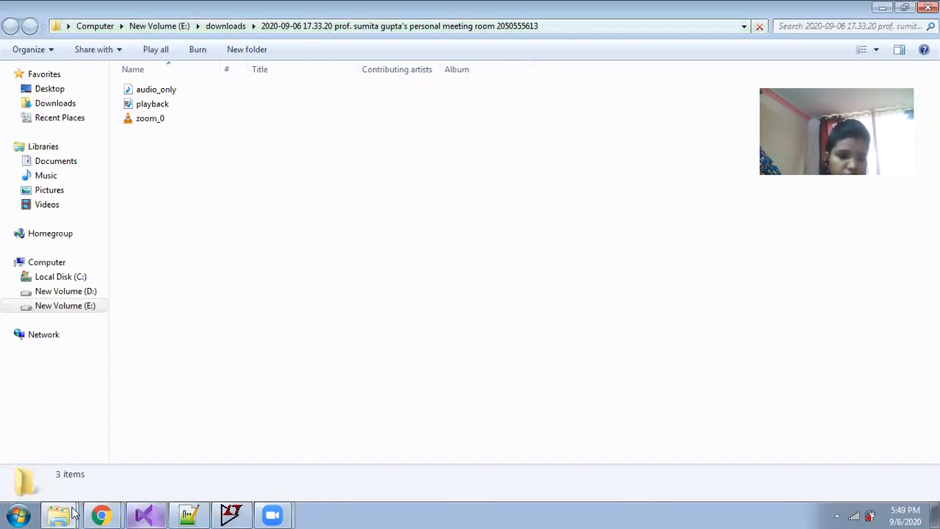
left_click(231, 514)
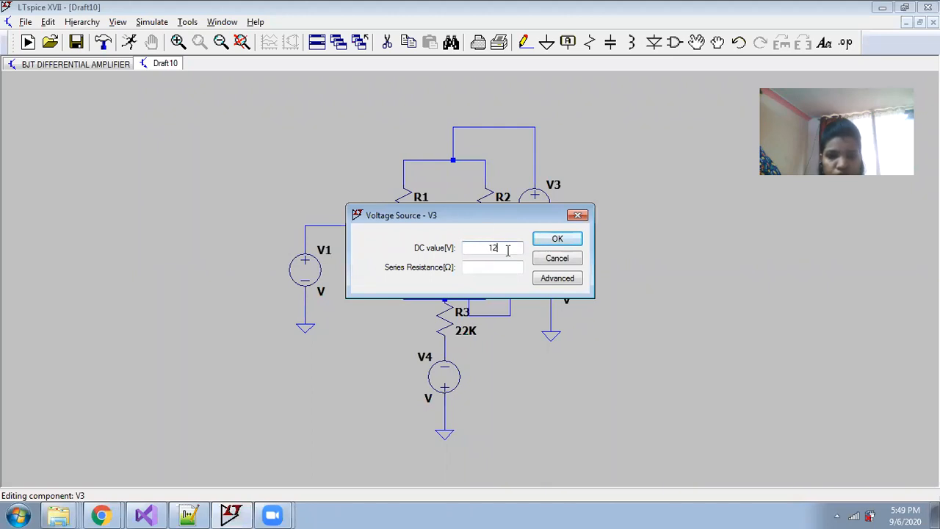
left_click(557, 240)
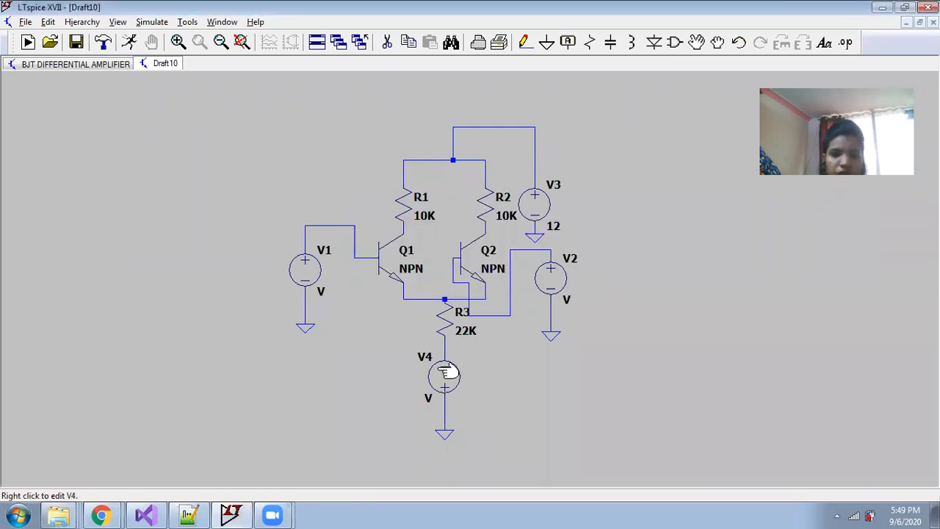
right_click(445, 375)
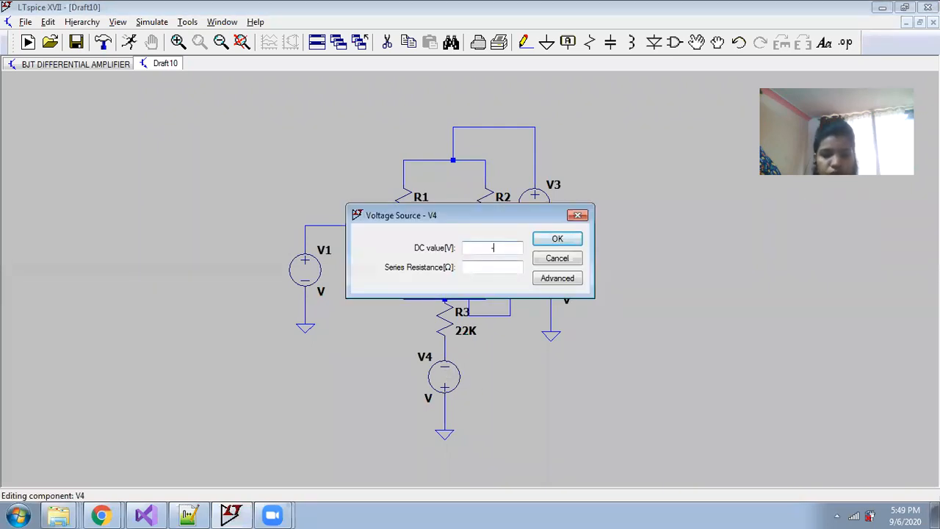
left_click(556, 238)
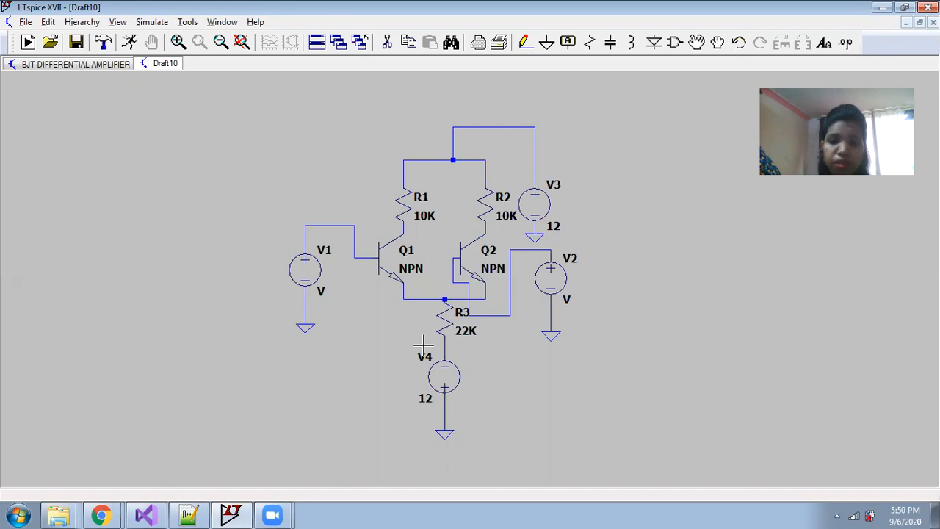
- Label the net between R1 and the collector of Q1 as VO1, with the label rotated vertically
right_click(405, 228)
left_click(444, 255)
type("VO1")
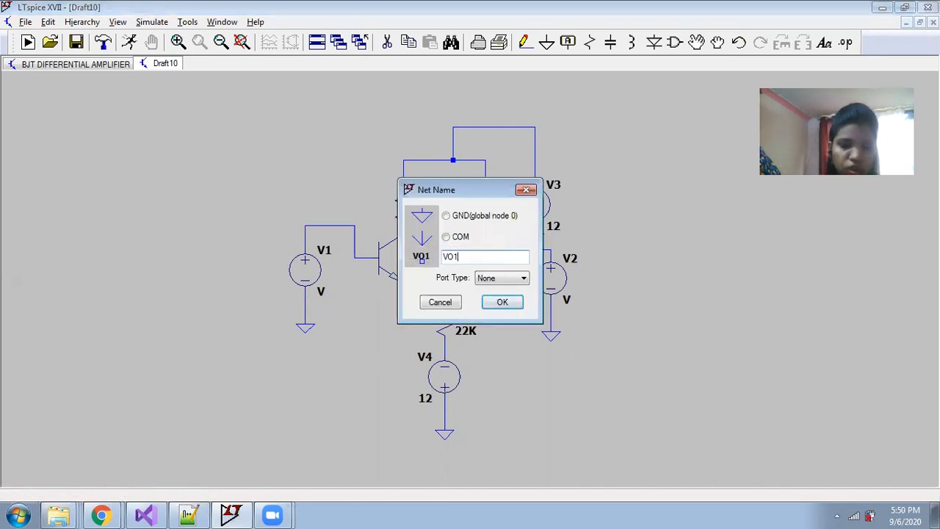
left_click(515, 303)
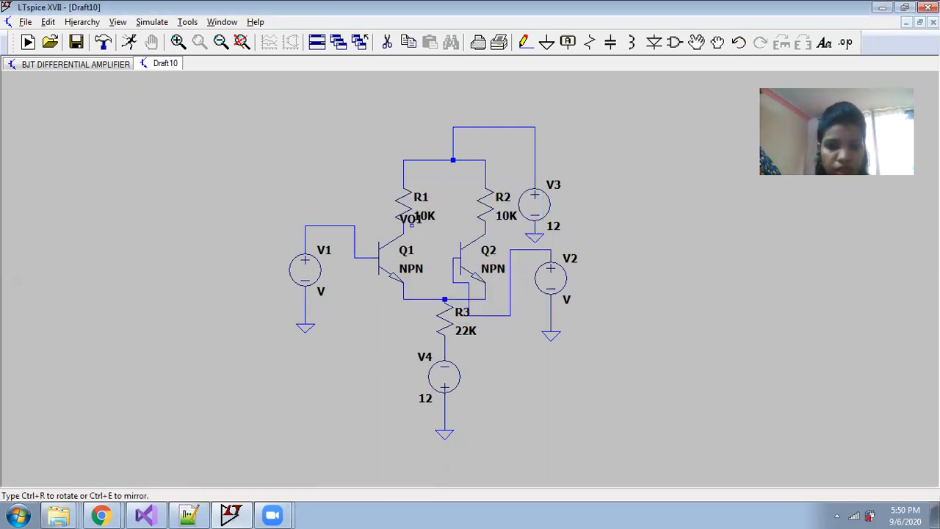
key("ctrl+r")
left_click(403, 234)
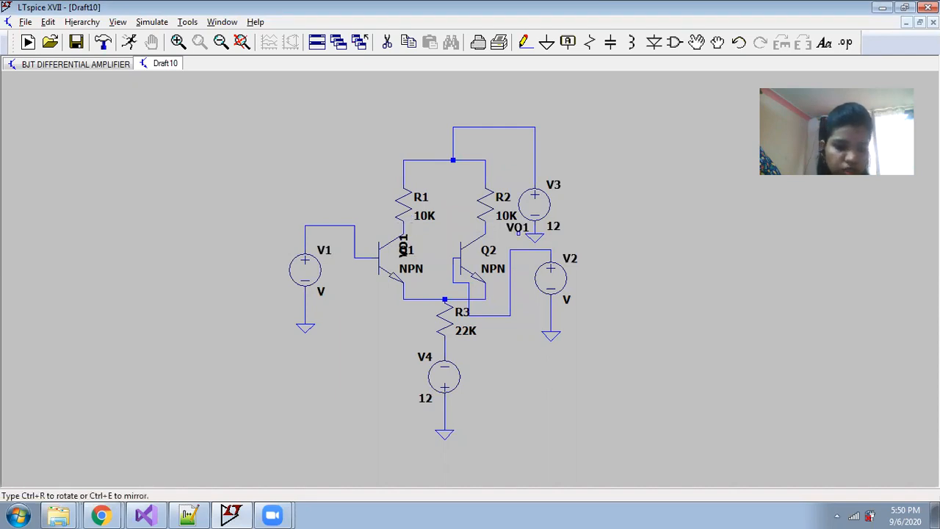
key("Escape")
- Move the VO1 label up onto the wire below R1, clear of the Q1 name
left_click(696, 42)
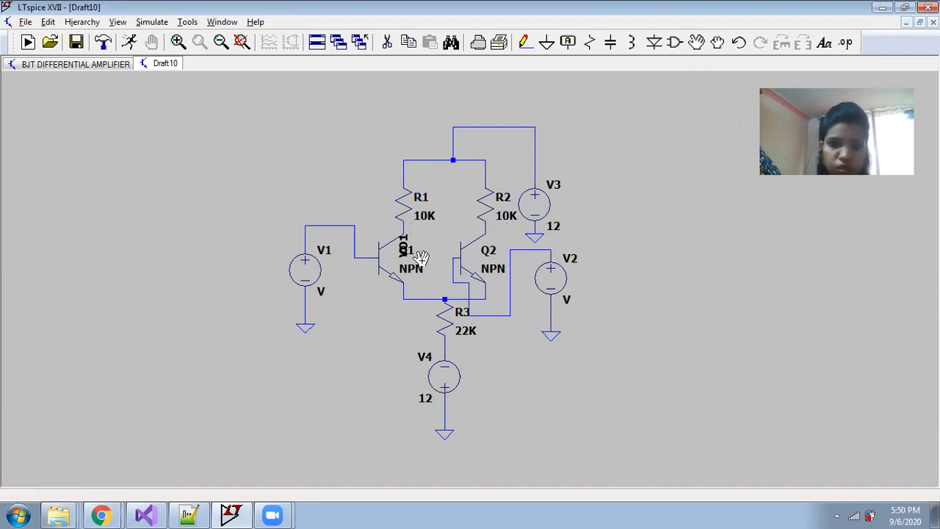
left_click(404, 248)
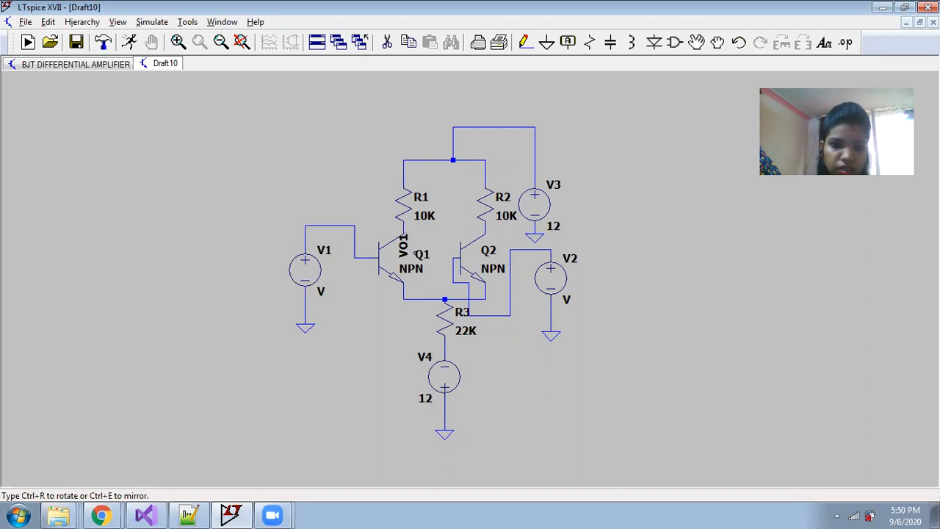
left_click(401, 250)
left_click_drag(403, 237, 378, 237)
left_click(696, 41)
left_click(376, 243)
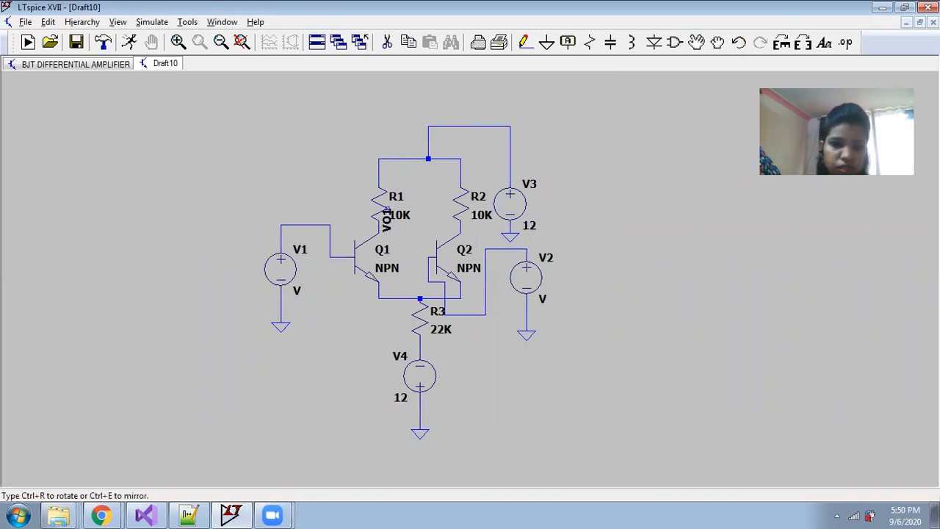
left_click(379, 209)
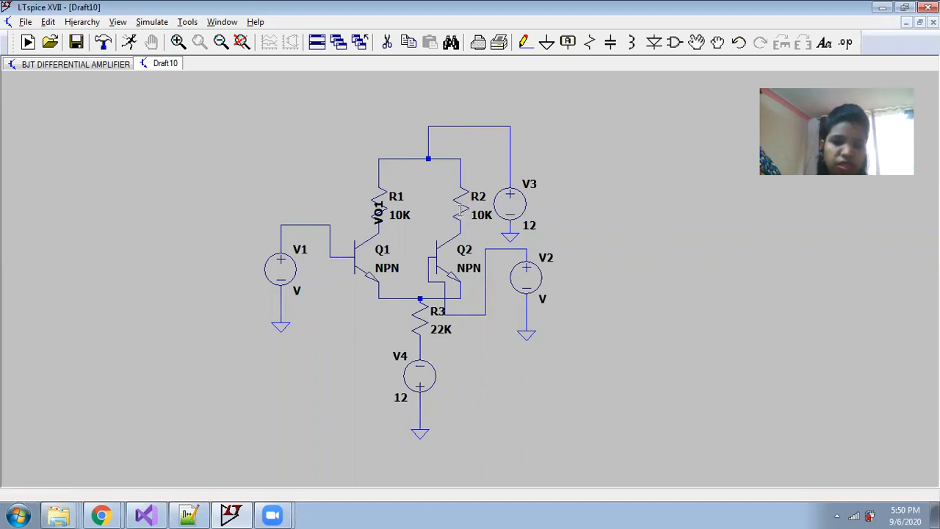
- Label the net between R2 and the collector of Q2 as VO2, with the label standing vertically
right_click(459, 230)
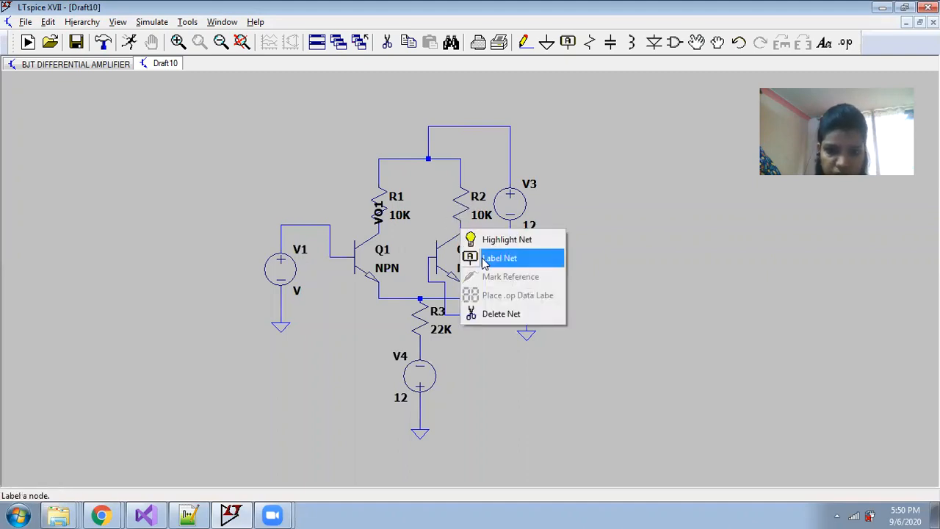
left_click(479, 257)
type("VO2")
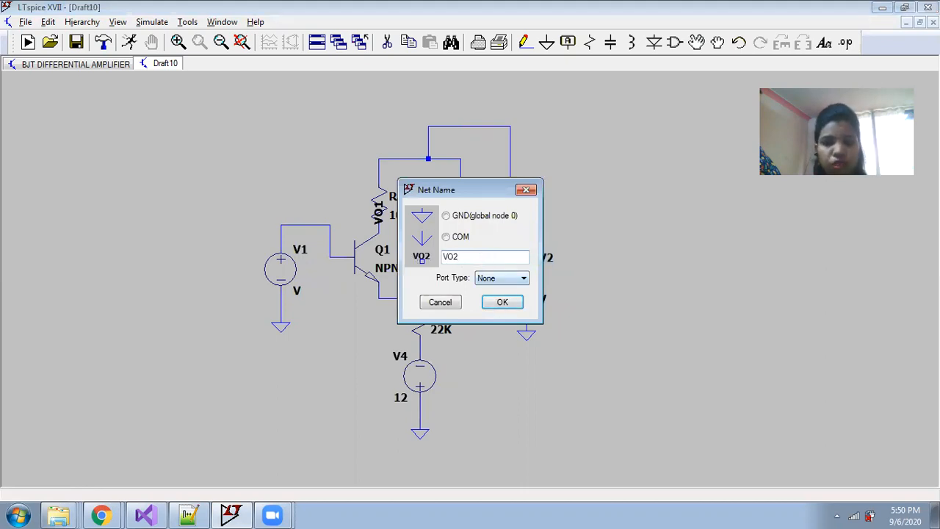
key("Return")
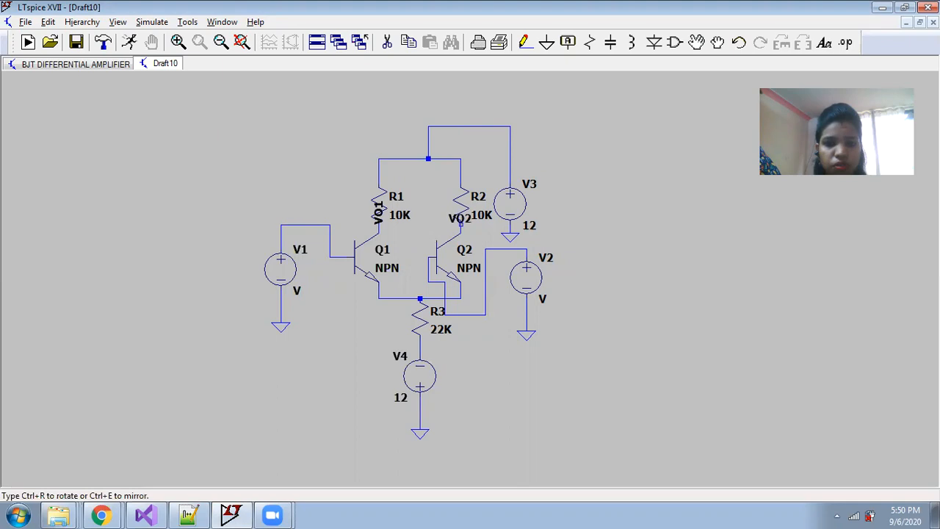
left_click(460, 223)
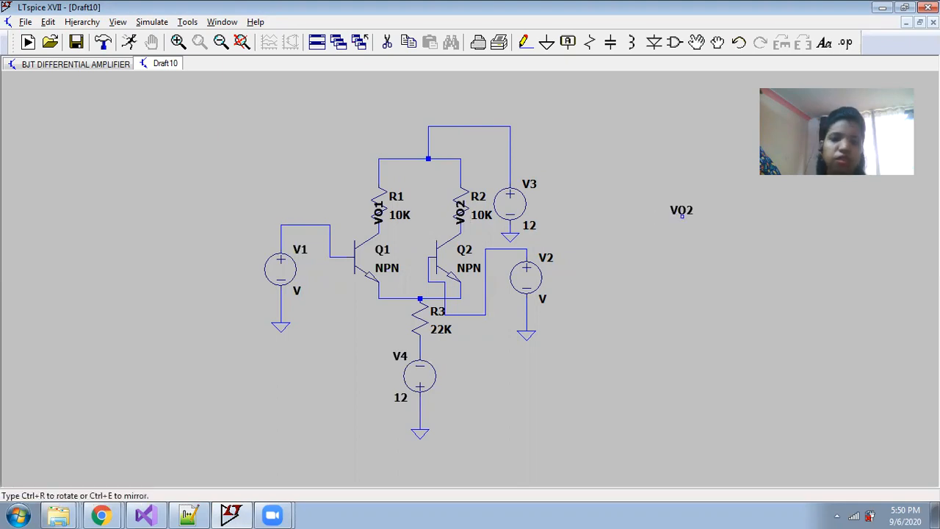
left_click(682, 216)
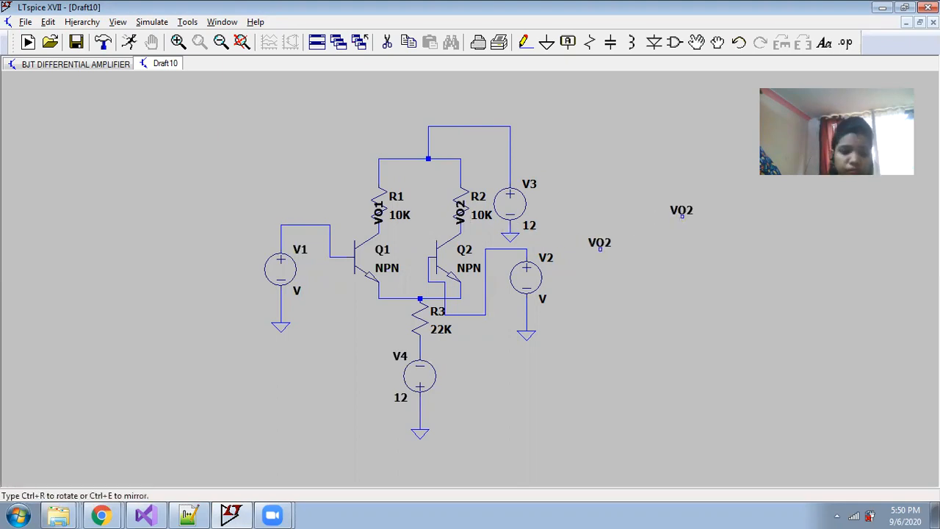
key("Escape")
left_click(387, 42)
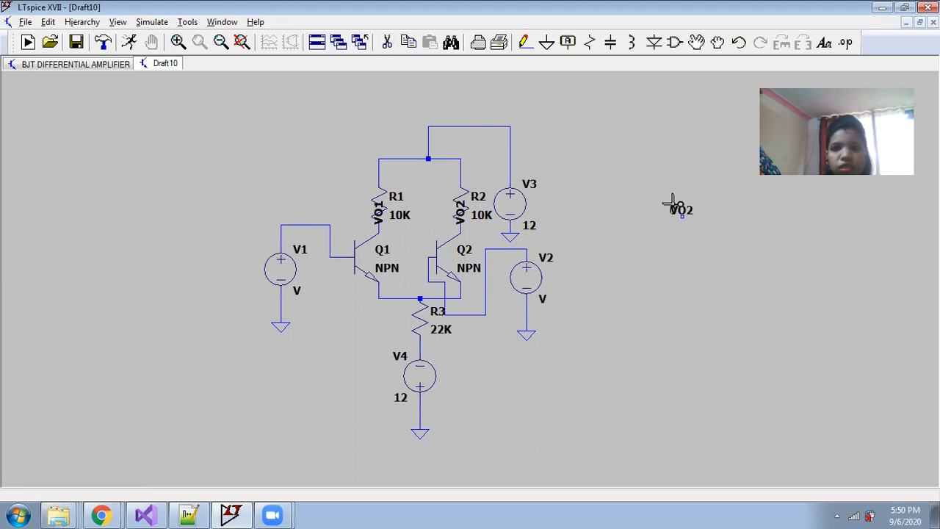
key("Escape")
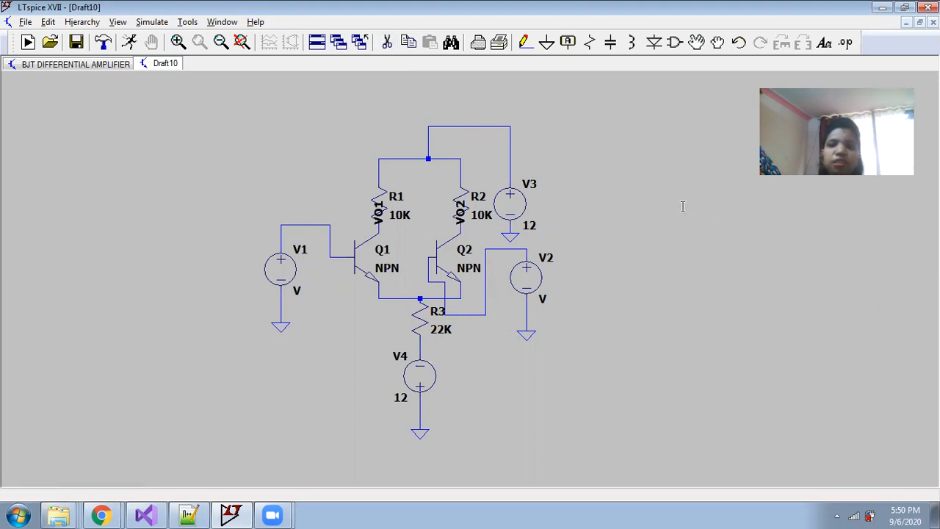
- Set up a DC operating point analysis and place its .op directive in the empty area beside V1
left_click(152, 22)
left_click(208, 152)
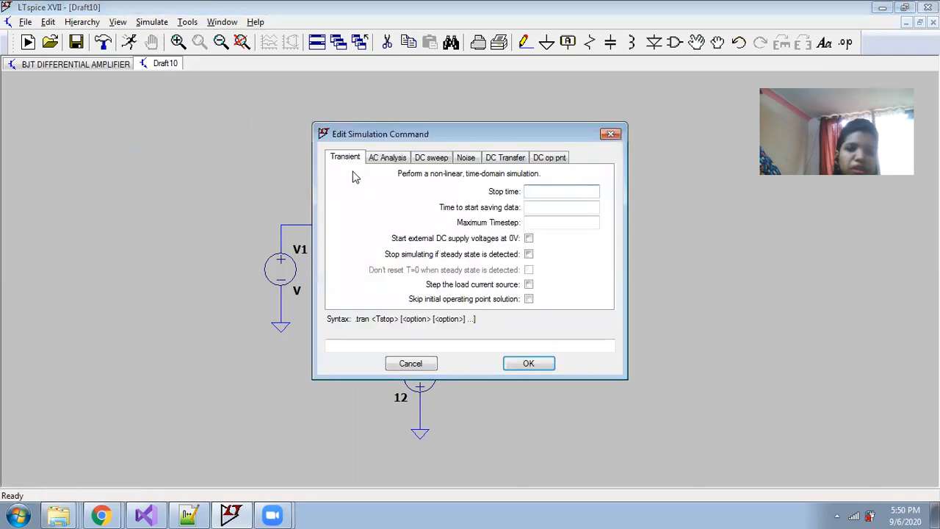
left_click(543, 157)
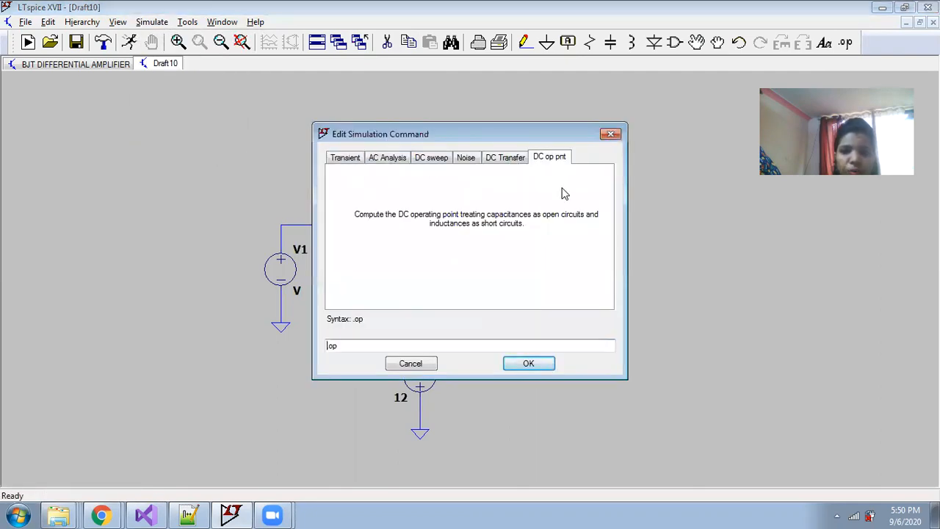
left_click(529, 363)
left_click(197, 290)
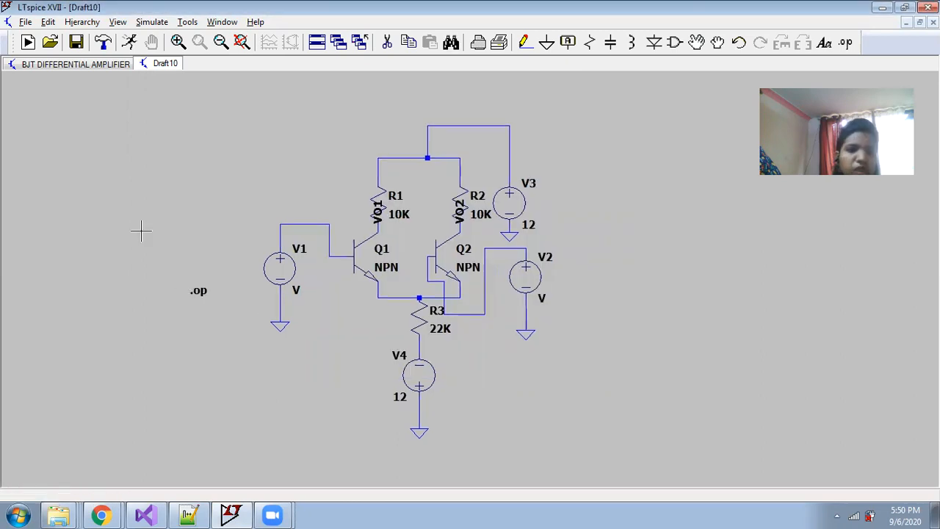
- Run the operating point simulation and close the results and SPICE error log windows
left_click(129, 42)
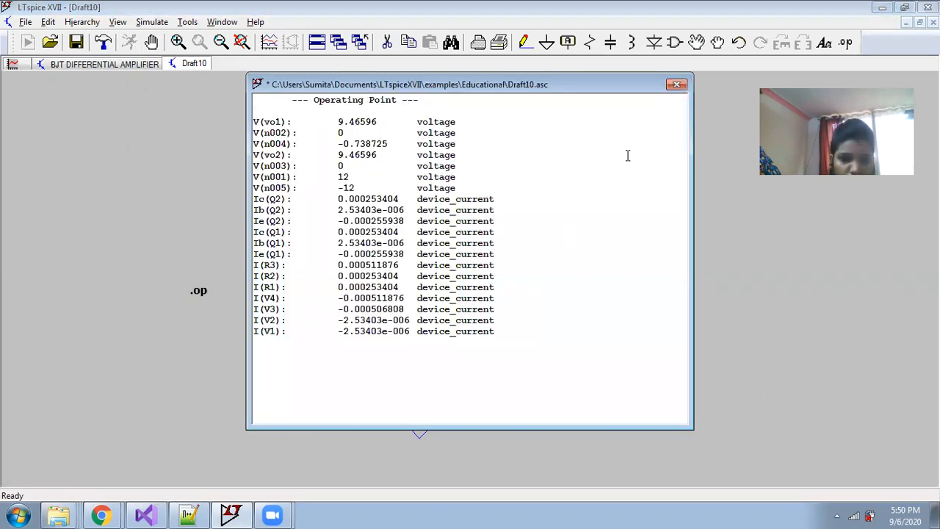
left_click(676, 86)
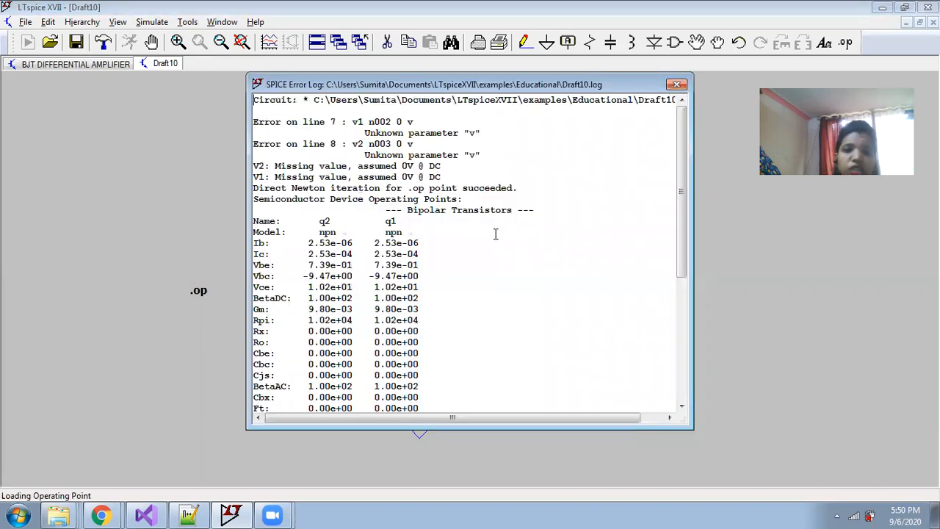
left_click(676, 86)
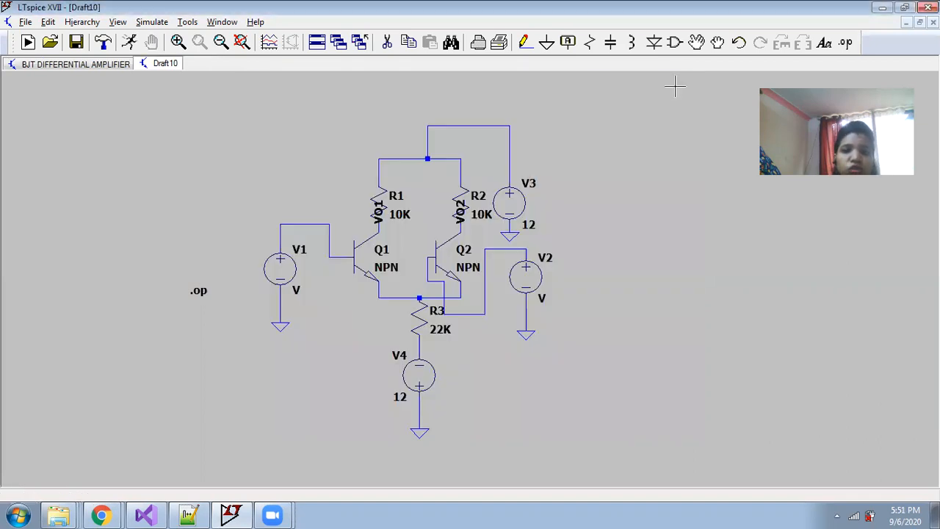
- Place an .op data label on the VO1 net and move it to the free space left of R1
right_click(377, 217)
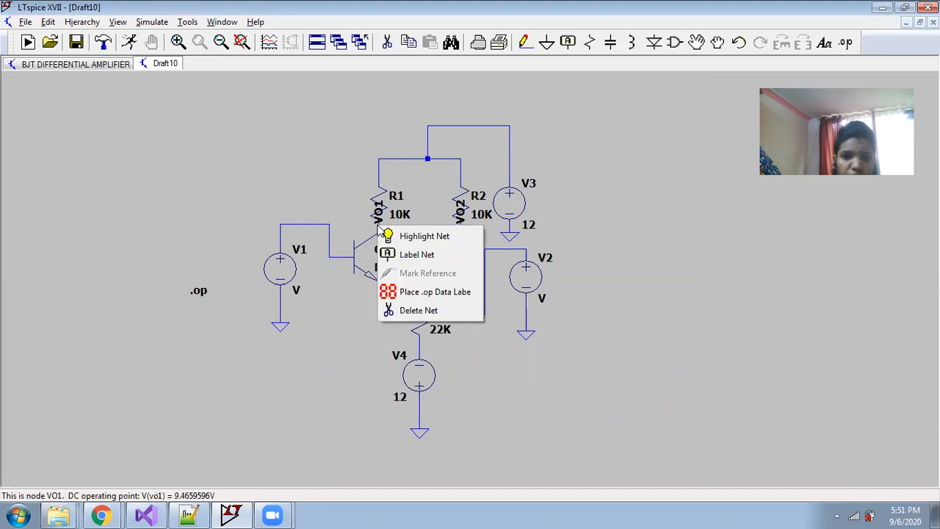
left_click(430, 289)
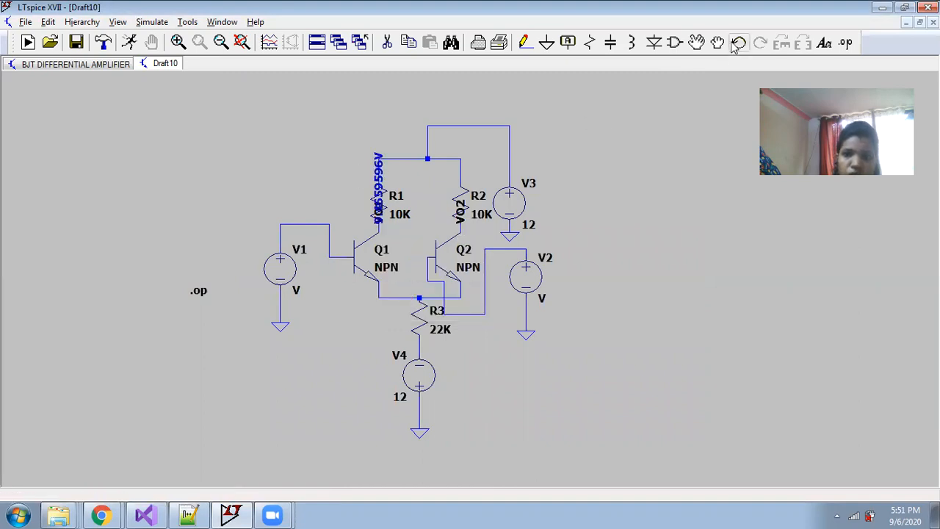
left_click(696, 42)
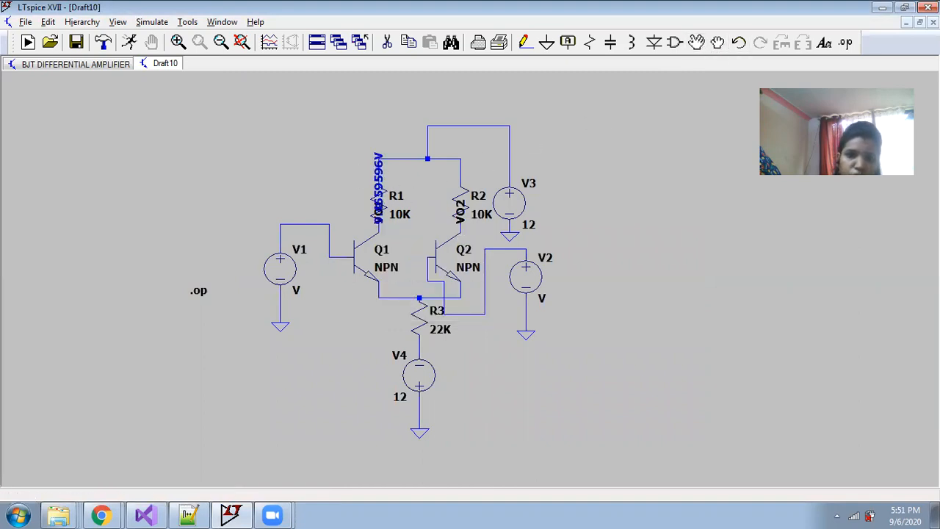
left_click(378, 189)
left_click(333, 160)
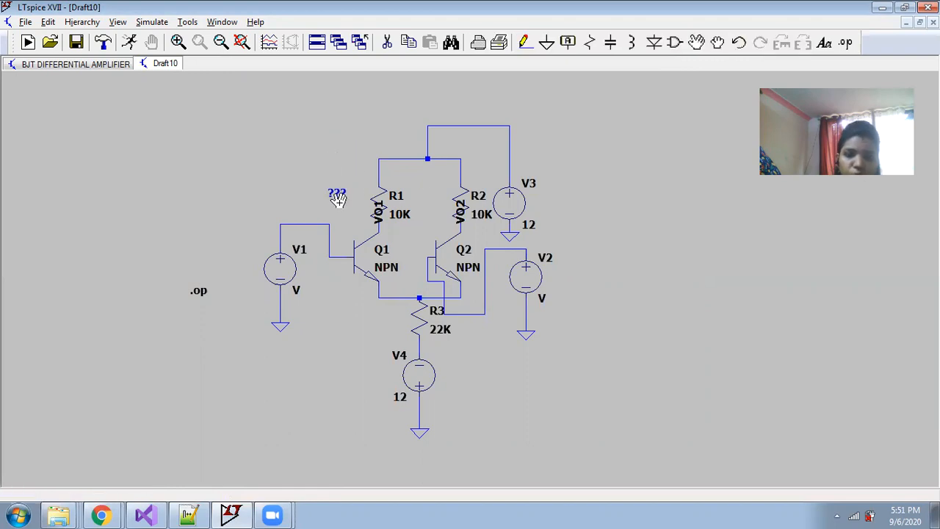
- Set the data label left of R1 to display V(vo1)
right_click(336, 193)
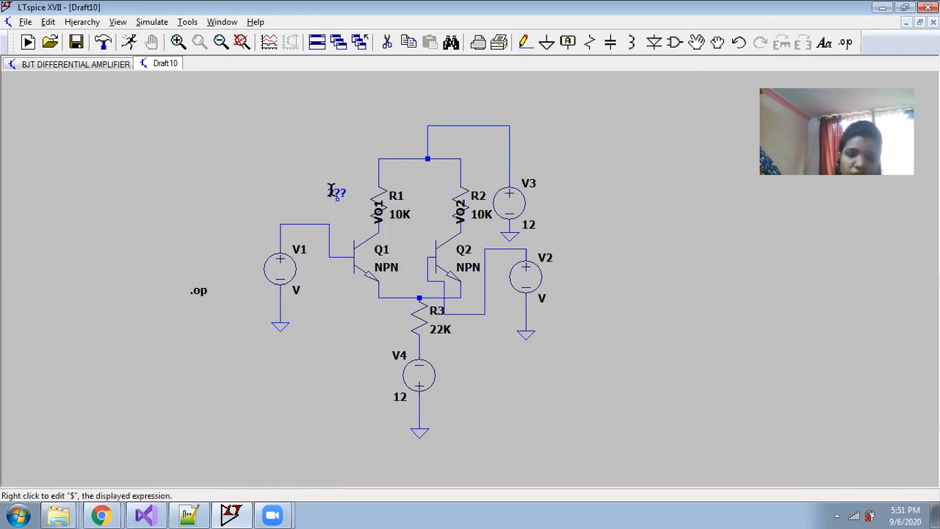
right_click(338, 195)
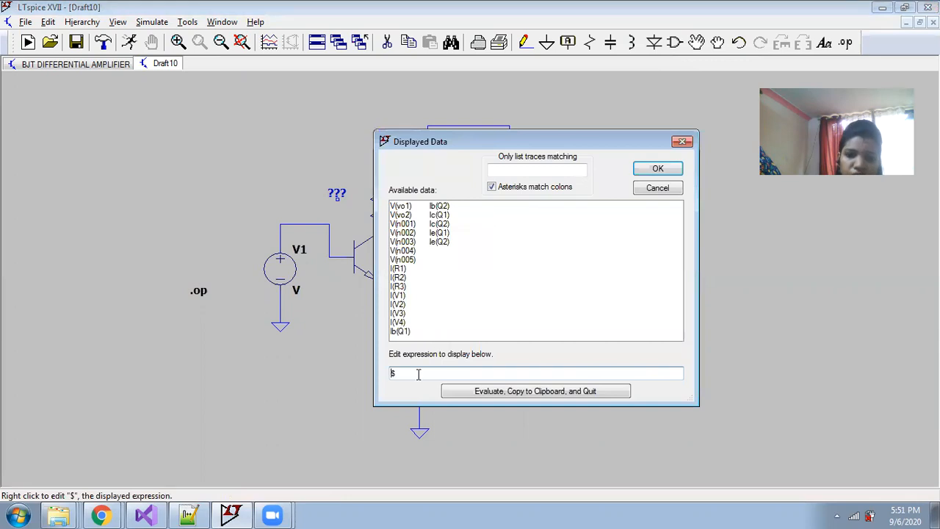
left_click(400, 206)
left_click(643, 167)
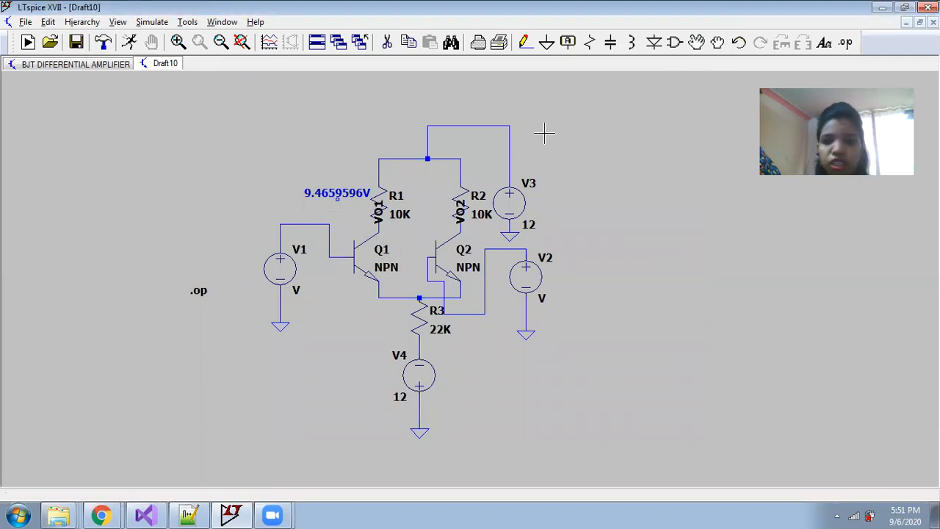
- Place an .op data label on the VO2 net and move it to the free space right of V3
right_click(464, 226)
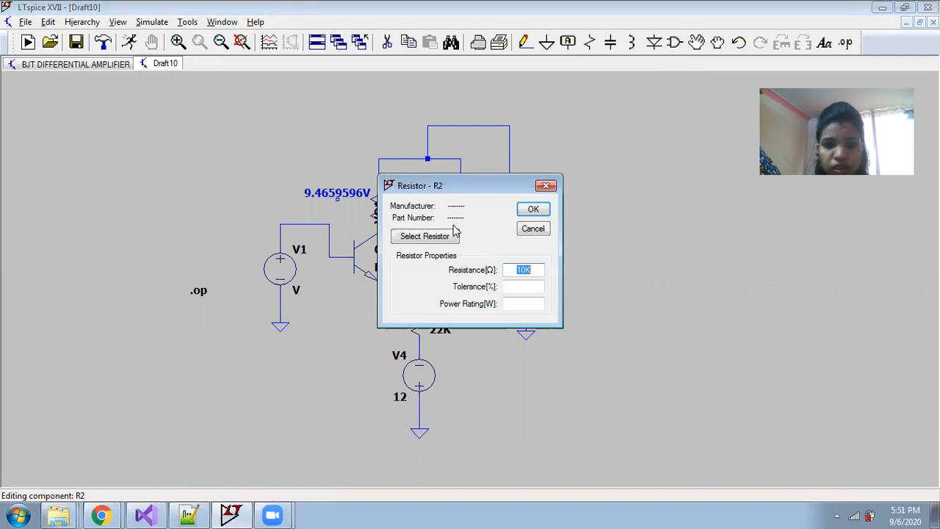
left_click(546, 185)
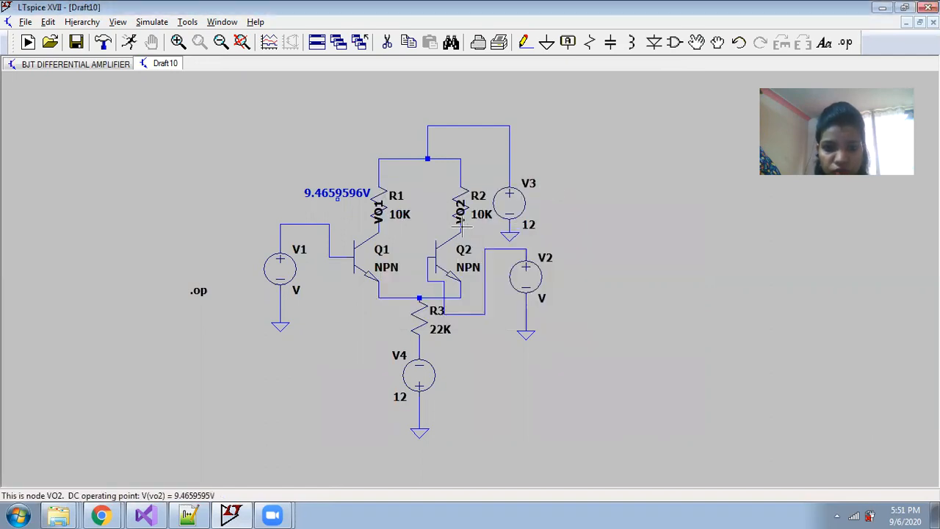
right_click(463, 226)
left_click(505, 294)
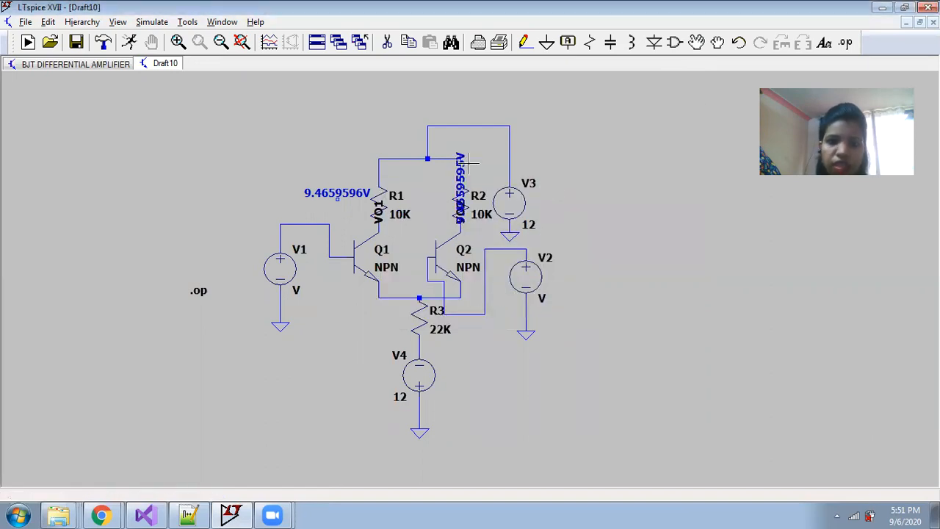
left_click_drag(464, 182, 579, 180)
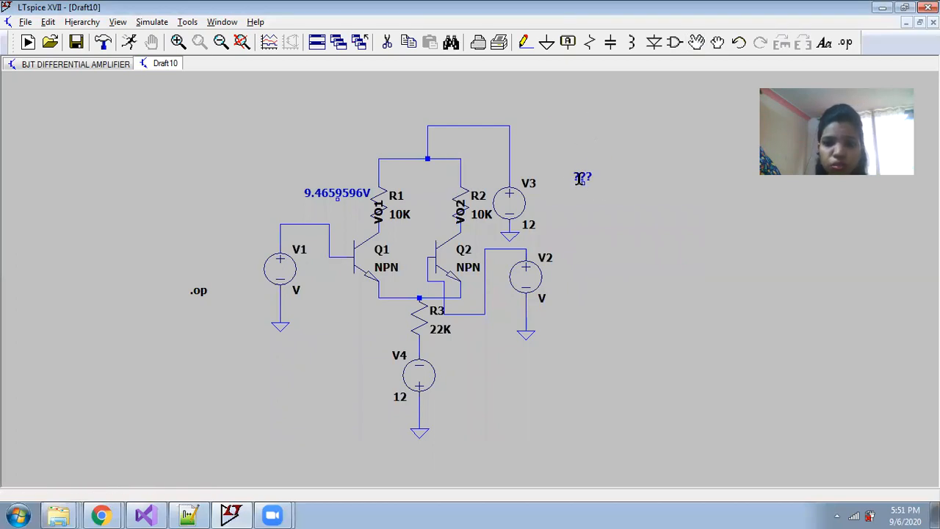
- Set the data label right of V3 to display V(vo2)
right_click(579, 178)
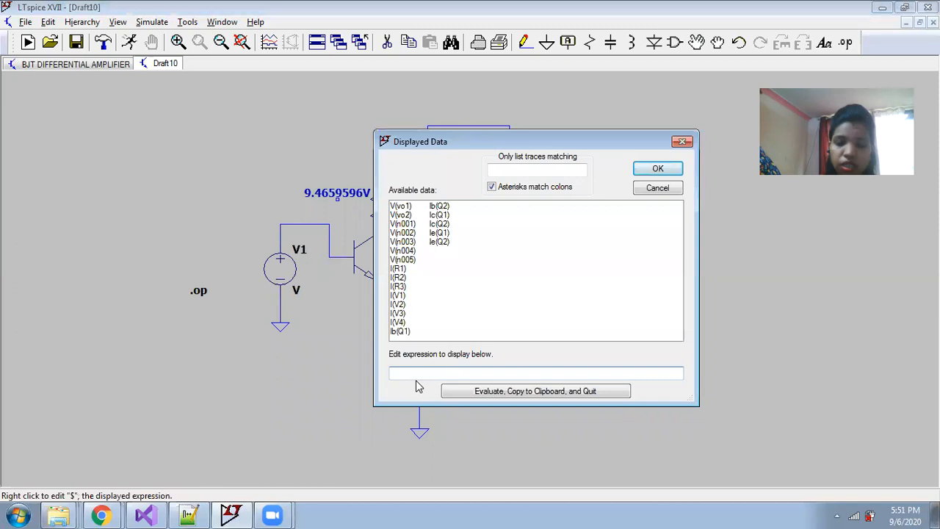
left_click(391, 215)
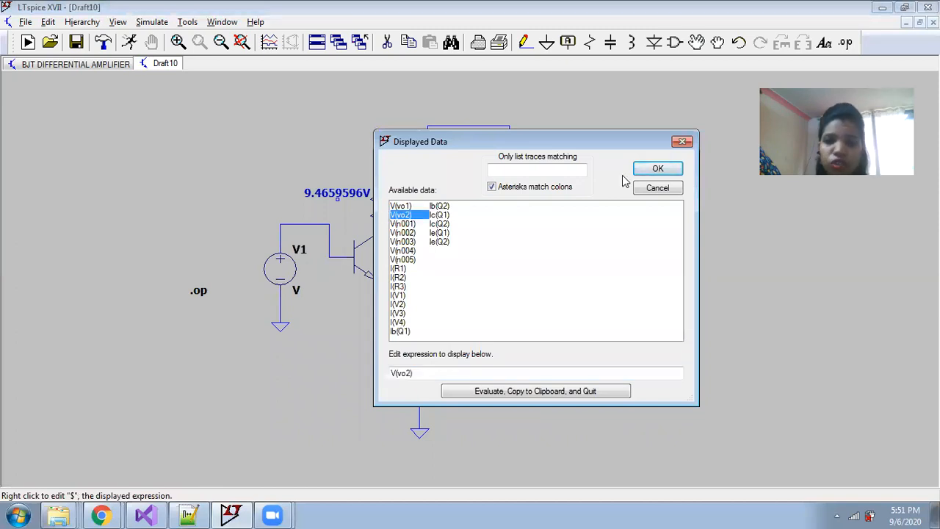
left_click(653, 169)
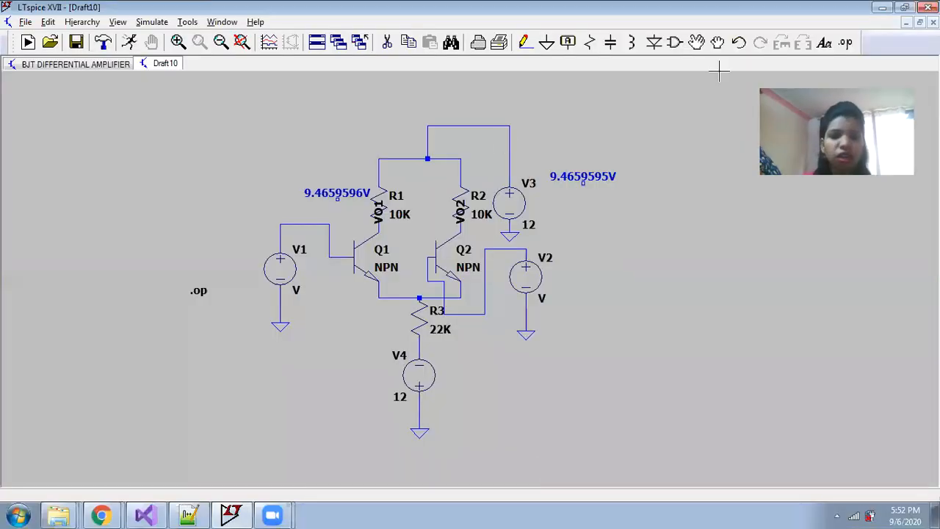
- Define V1 as a sine source with DC offset 0, amplitude 1M and frequency 1K
right_click(280, 274)
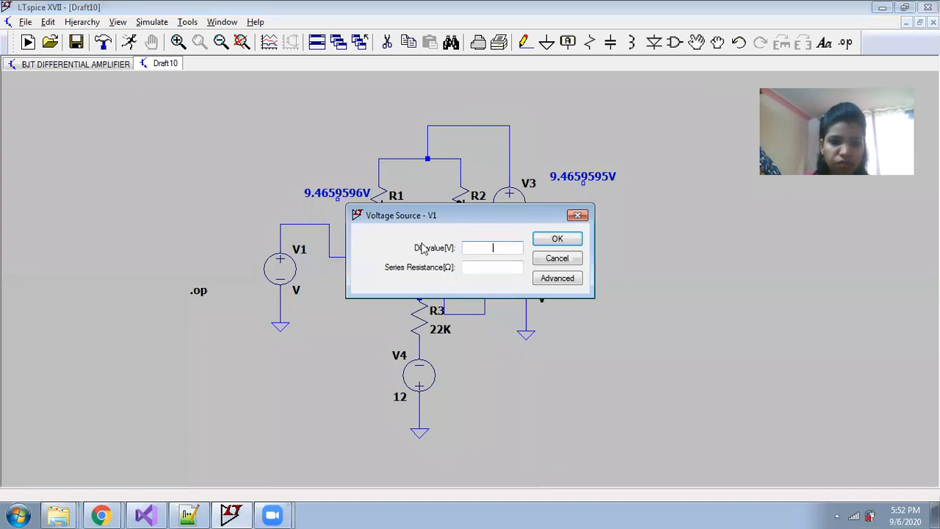
left_click(557, 279)
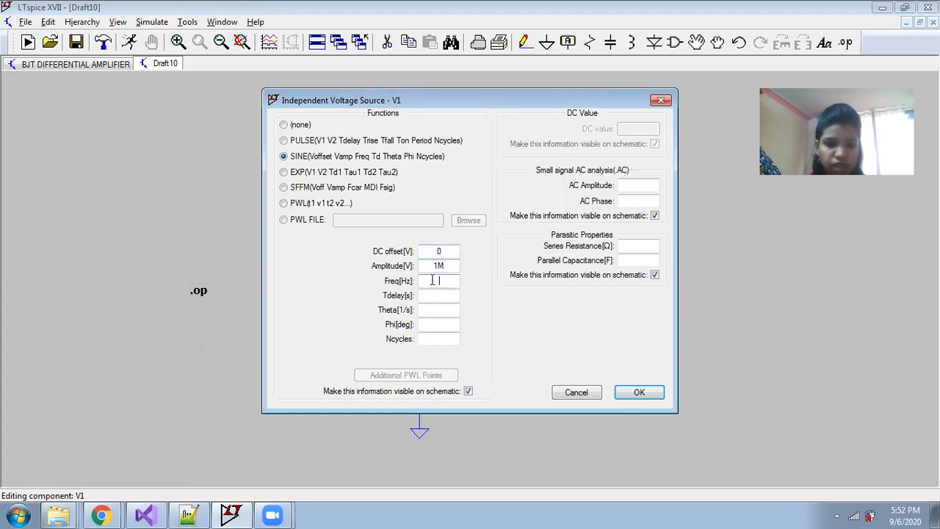
left_click(638, 392)
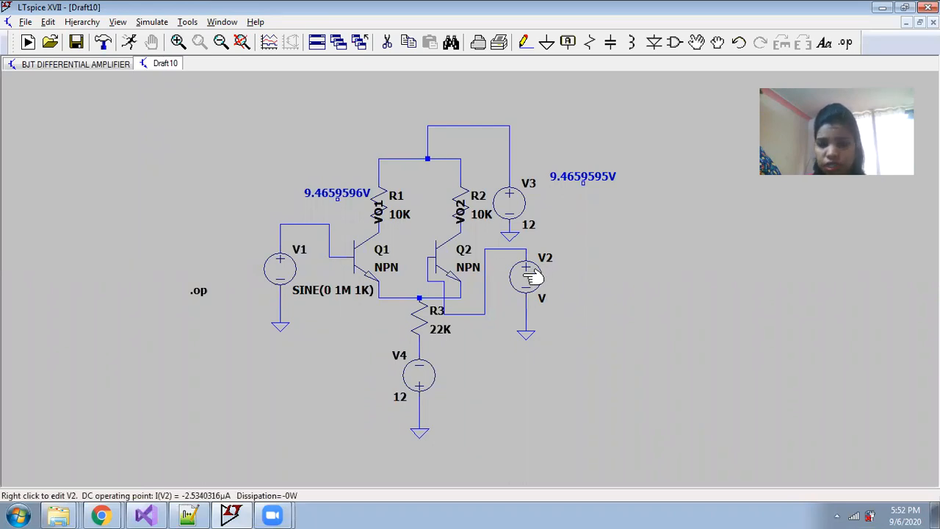
- Define V2 as a sine source with DC offset 0, amplitude 1M, frequency 1K and phase 180 degrees
right_click(539, 273)
left_click(542, 279)
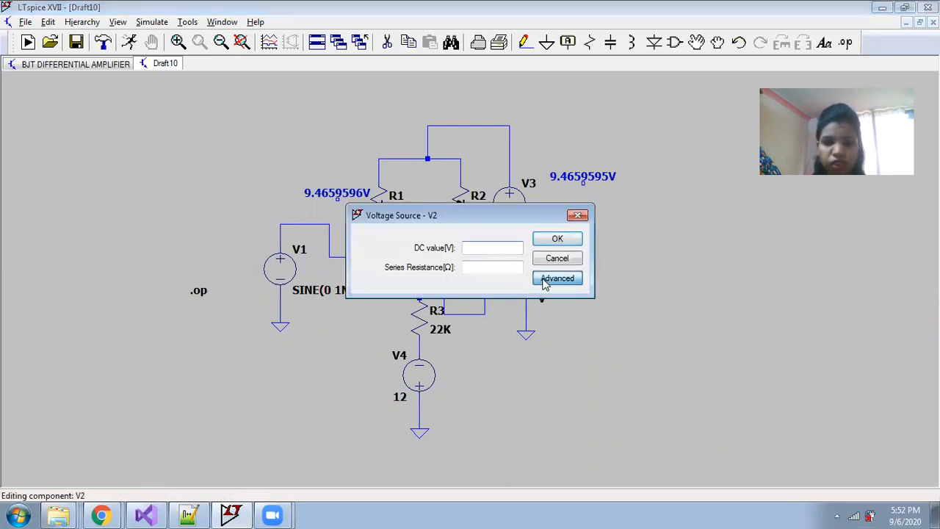
left_click(284, 156)
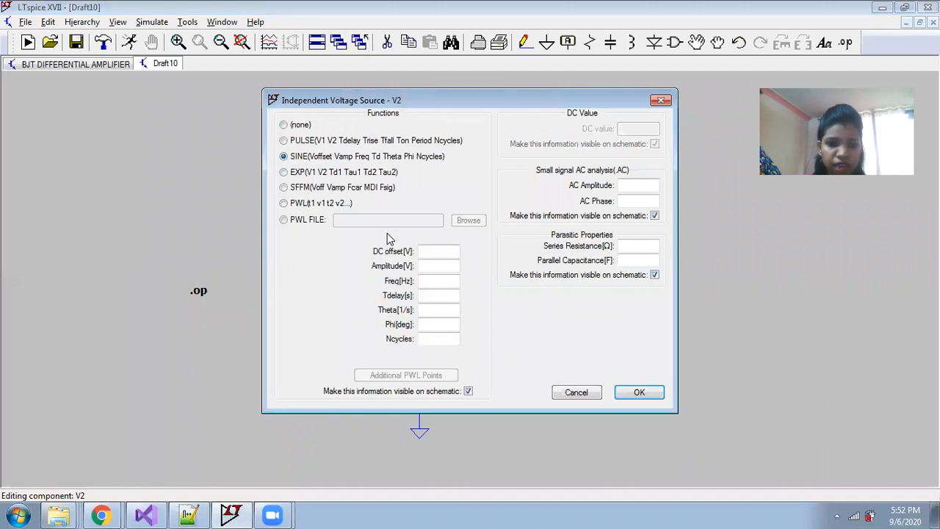
left_click(436, 252)
type("0")
left_click(431, 269)
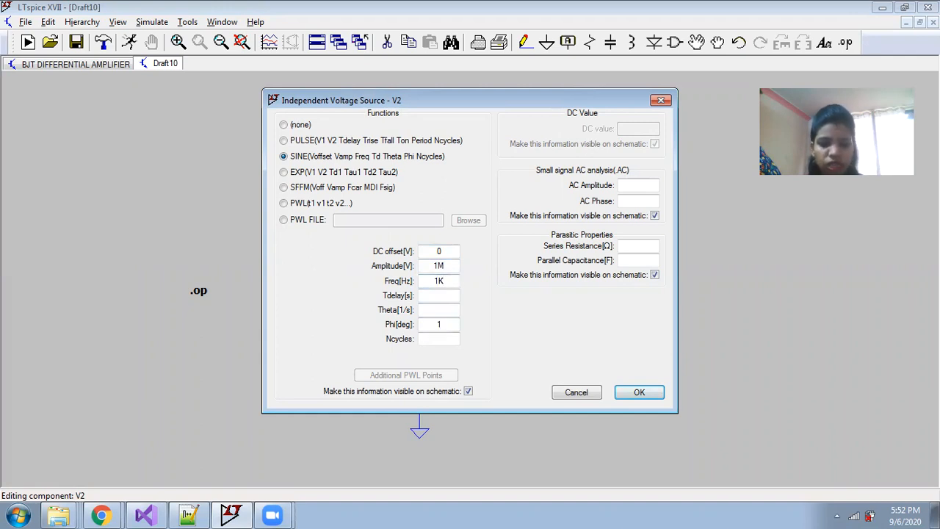
left_click(639, 391)
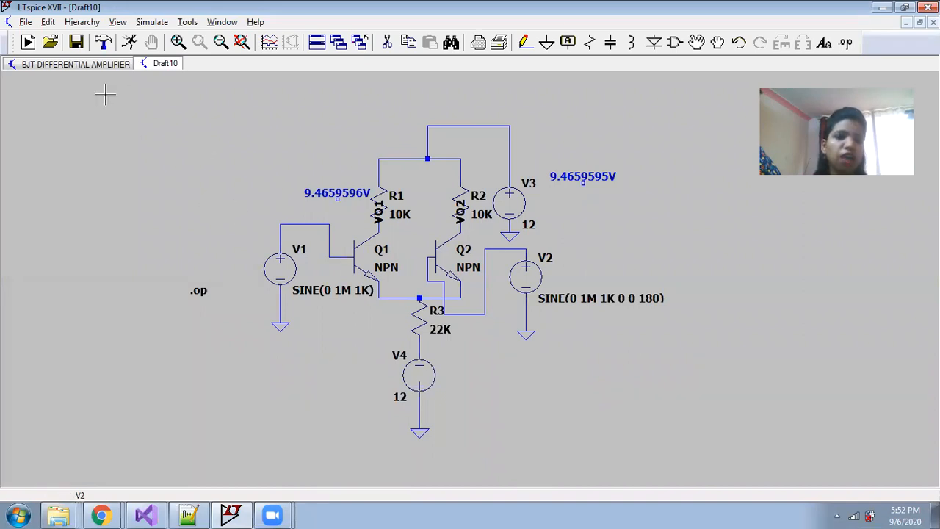
- Set up a transient analysis with stop time 5M and place its .tran directive below the op directive
left_click(152, 22)
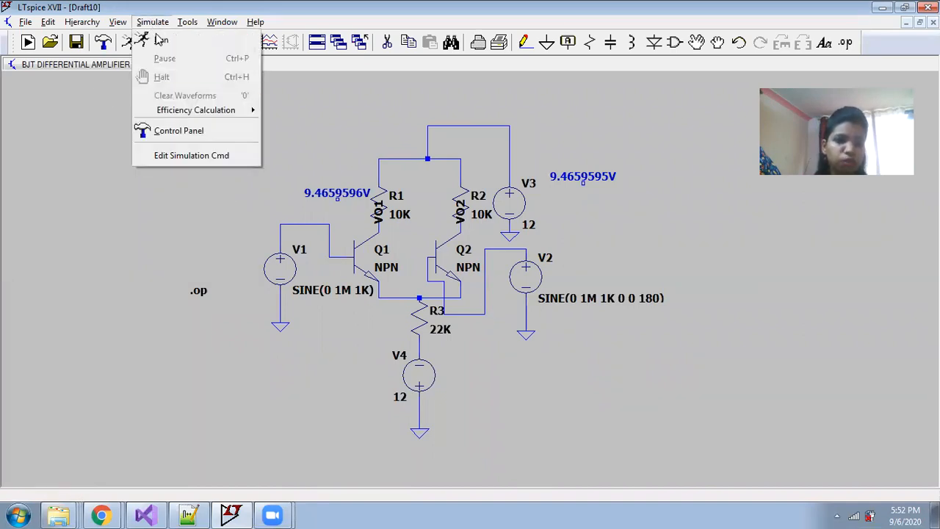
left_click(193, 154)
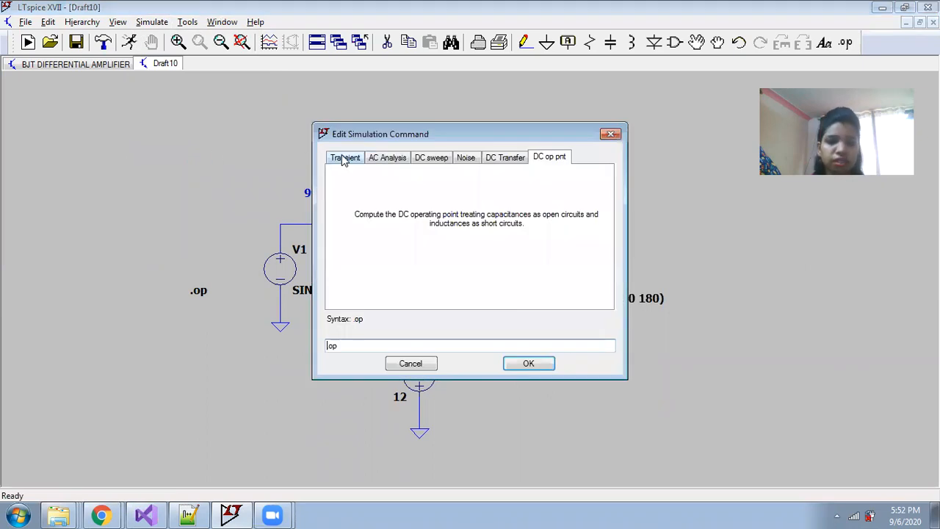
left_click(343, 159)
left_click(547, 191)
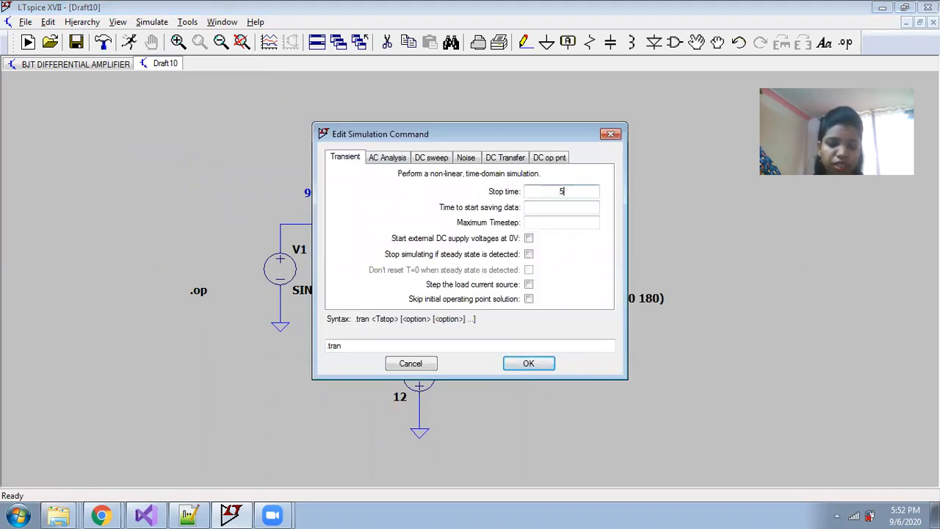
left_click(539, 364)
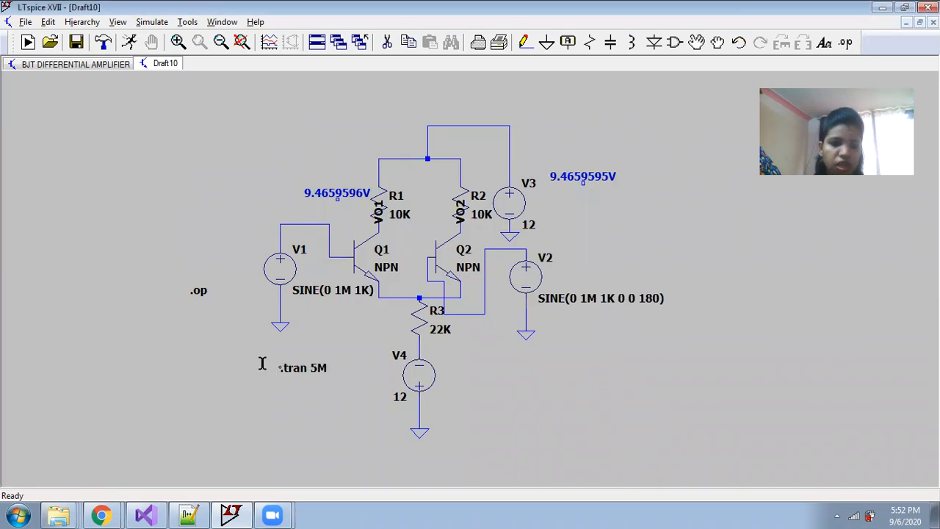
left_click(182, 351)
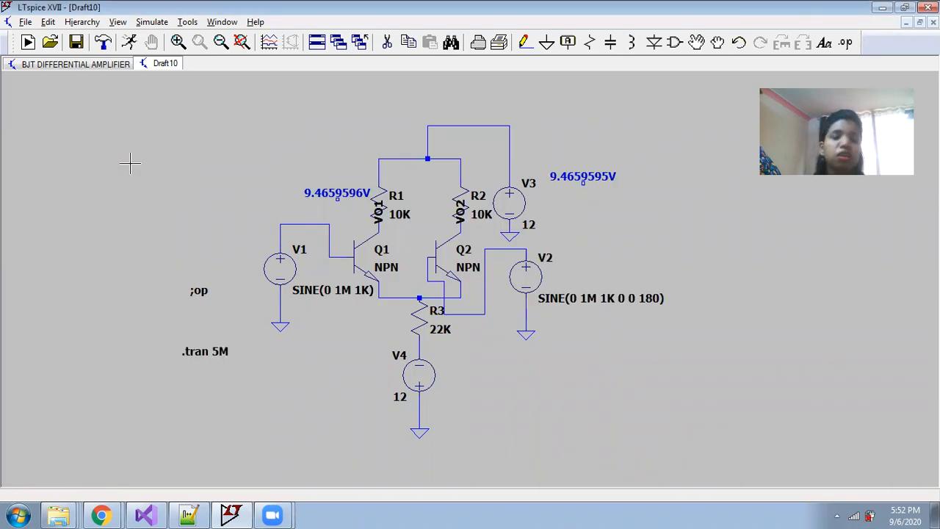
- Run the transient simulation and plot the input voltages at the V1 and V2 source nets
left_click(129, 42)
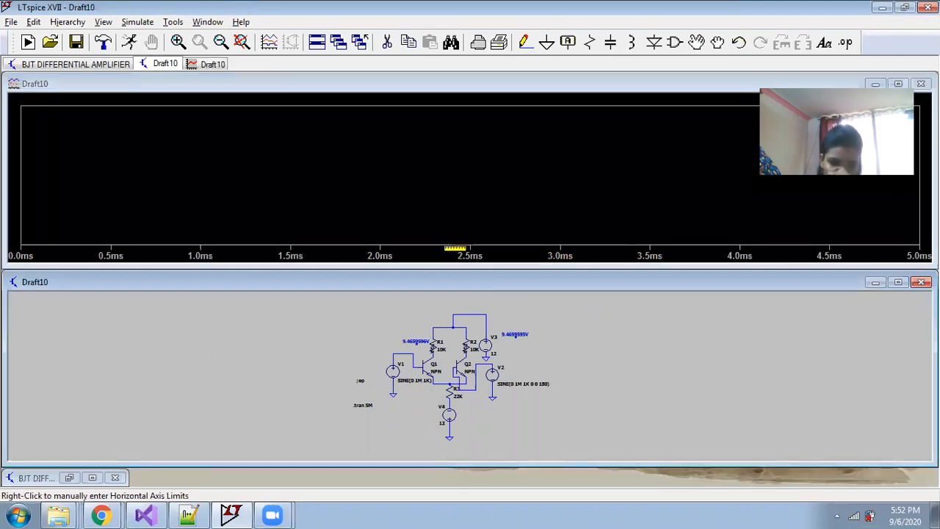
left_click(397, 358)
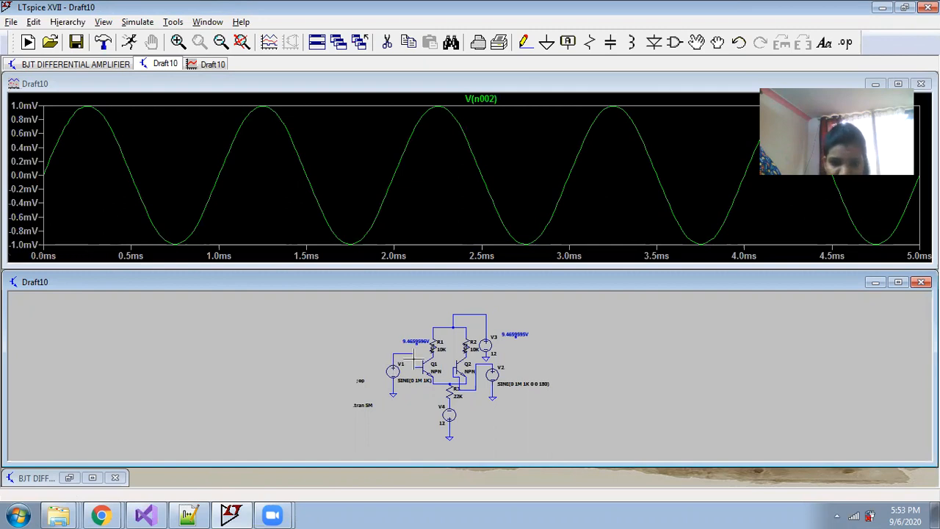
left_click(495, 363)
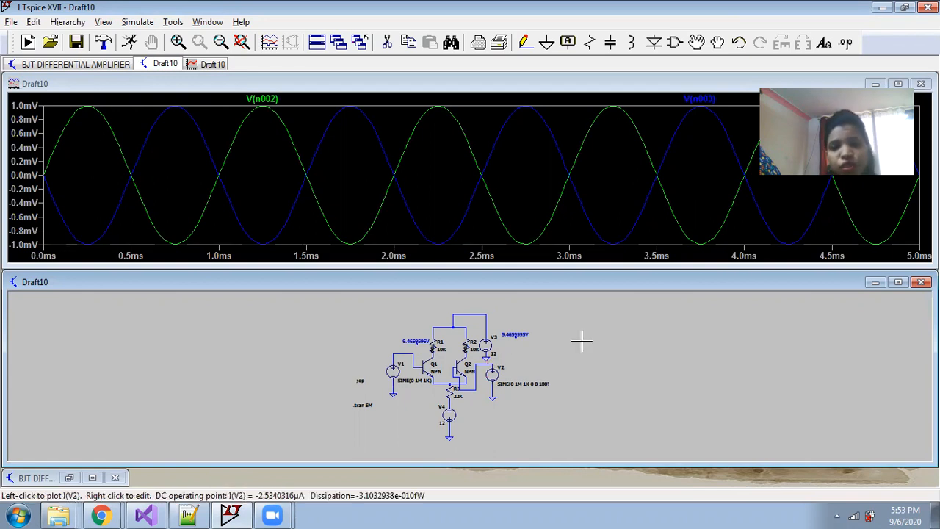
- Add the VO1 and VO2 output voltages to the same plot pane and close the waveform window
left_click(438, 346)
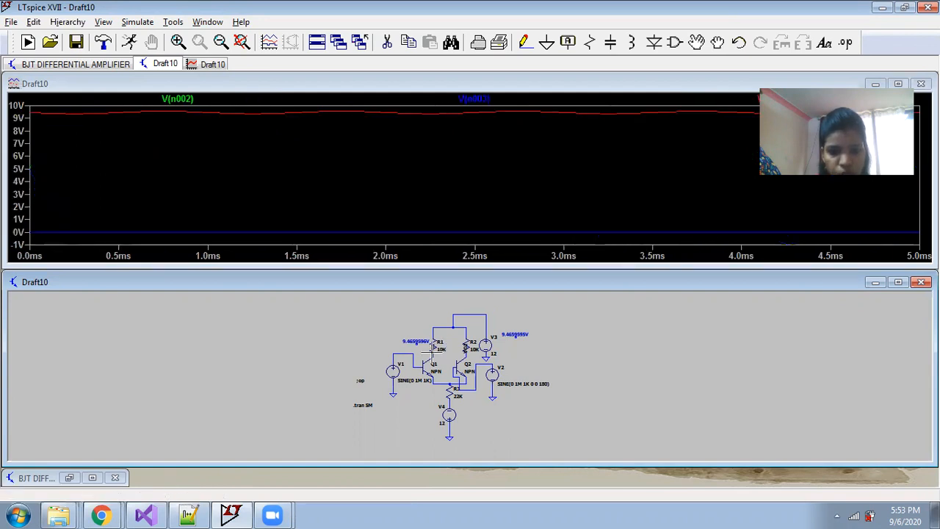
left_click(469, 348)
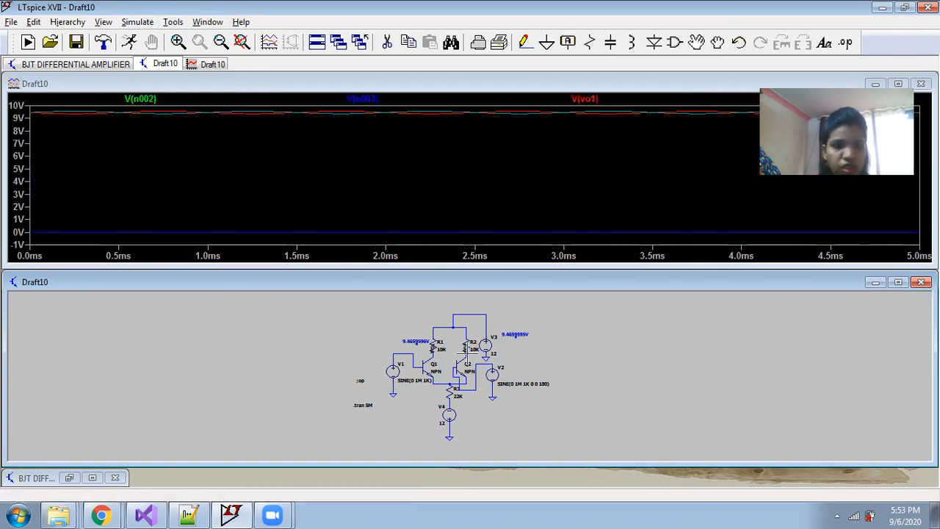
right_click(437, 174)
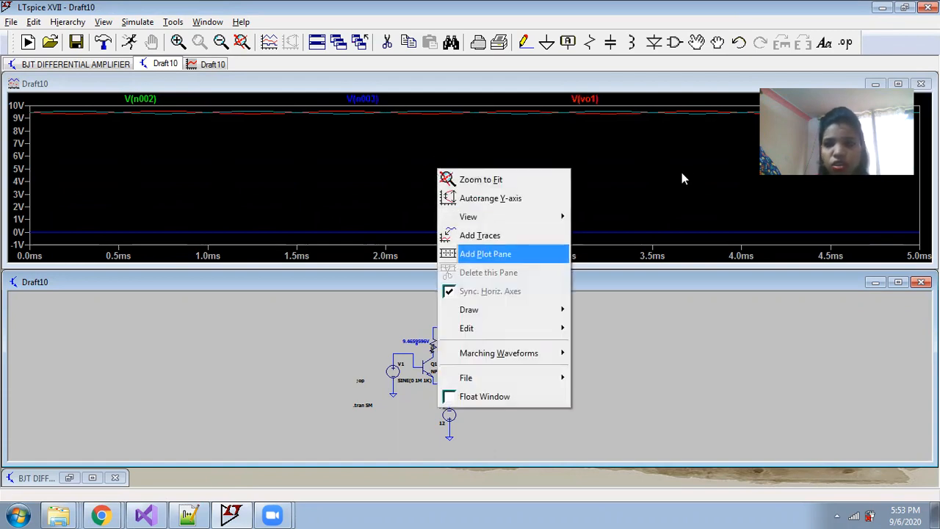
left_click(709, 167)
left_click(920, 82)
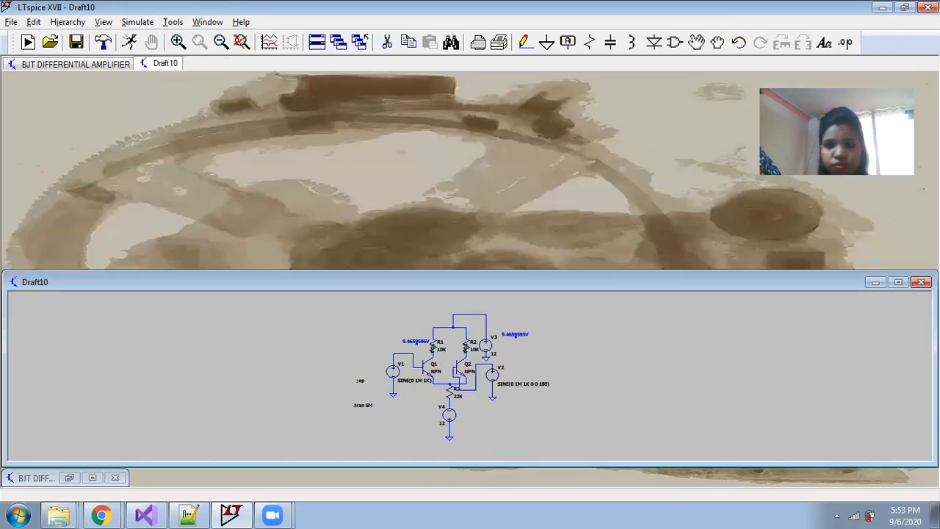
- Rerun the transient simulation and add the V(vo1) trace to the empty plot
left_click(128, 41)
right_click(395, 167)
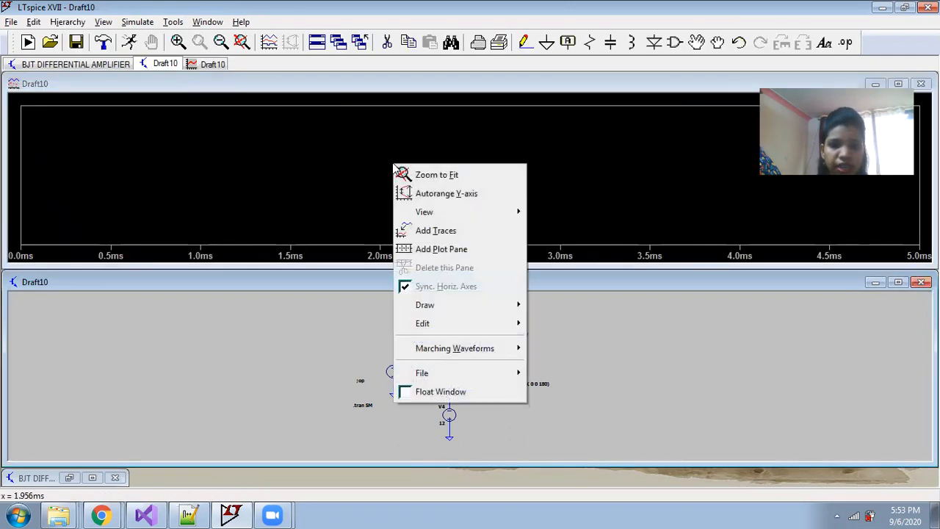
left_click(433, 230)
left_click(402, 207)
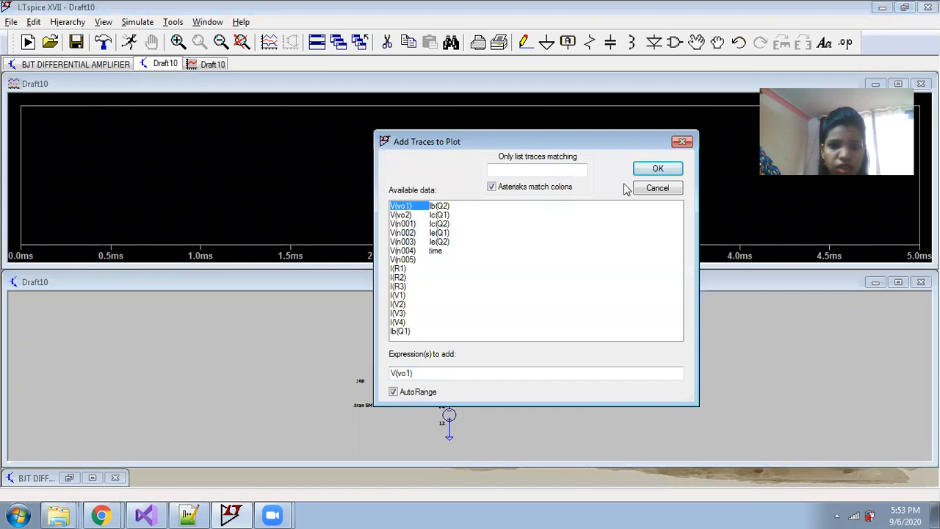
left_click(657, 168)
- Add a second plot pane to the waveform window and plot V(vo2) in it
right_click(471, 153)
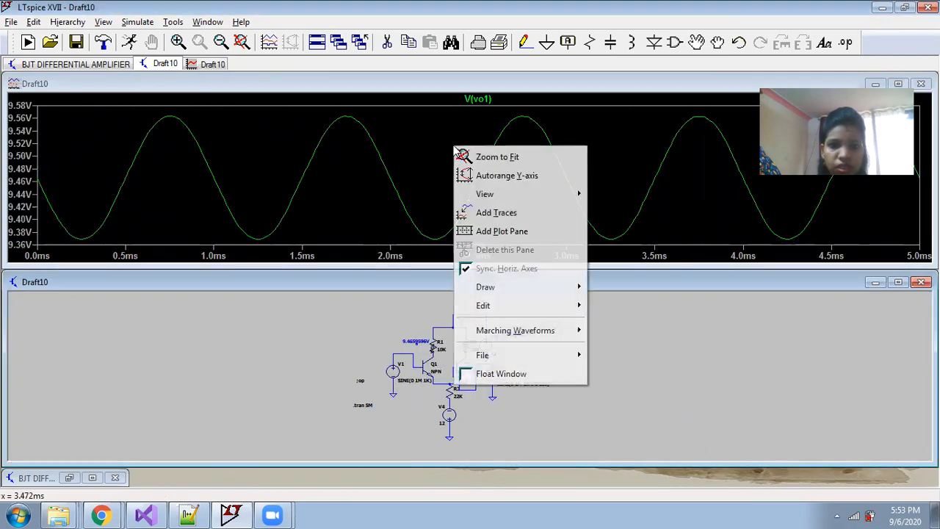
left_click(492, 228)
right_click(464, 158)
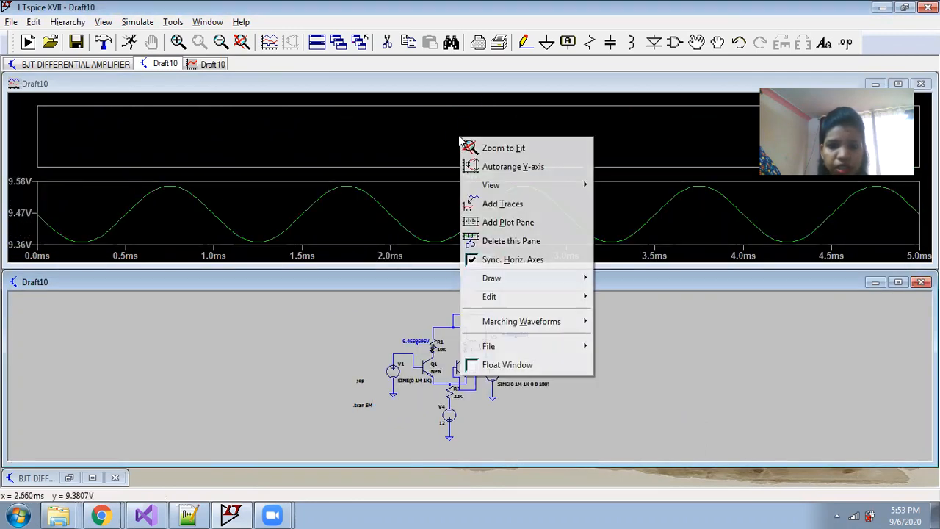
left_click(516, 206)
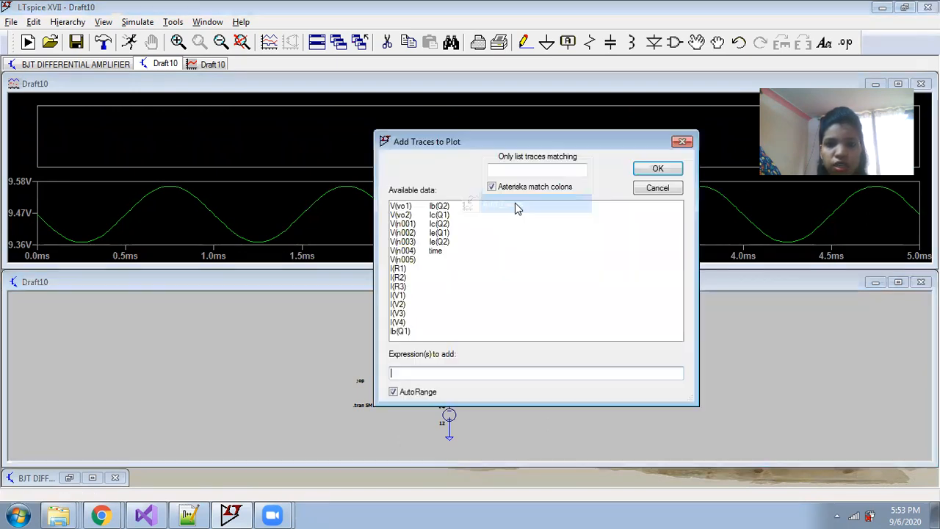
left_click(412, 214)
left_click(657, 169)
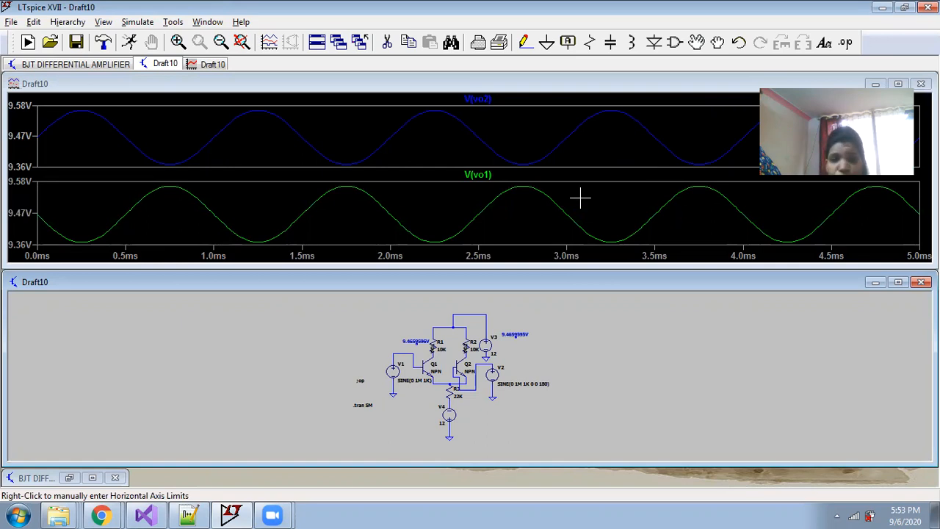
- Attach measurement cursors to the V(vo2) and V(vo1) traces and read their voltages at 2.5 ms
left_click(481, 99)
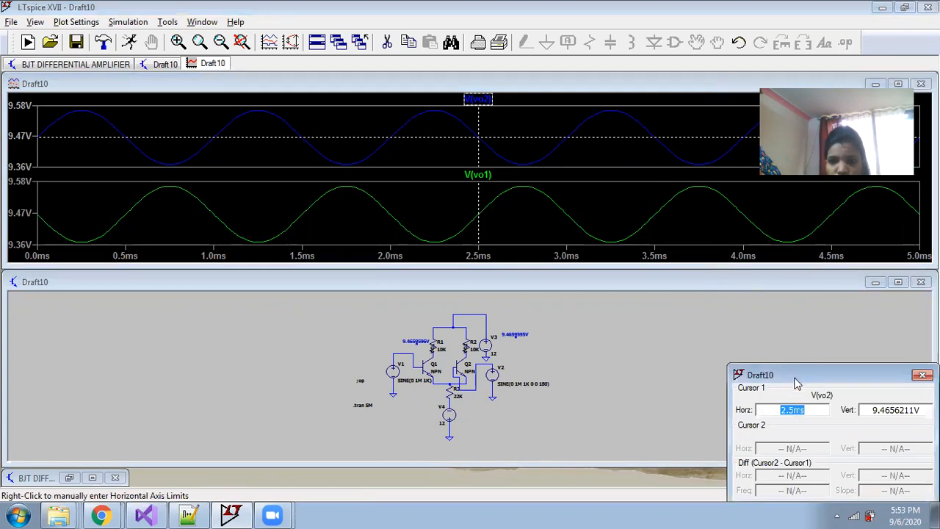
left_click_drag(797, 377, 767, 240)
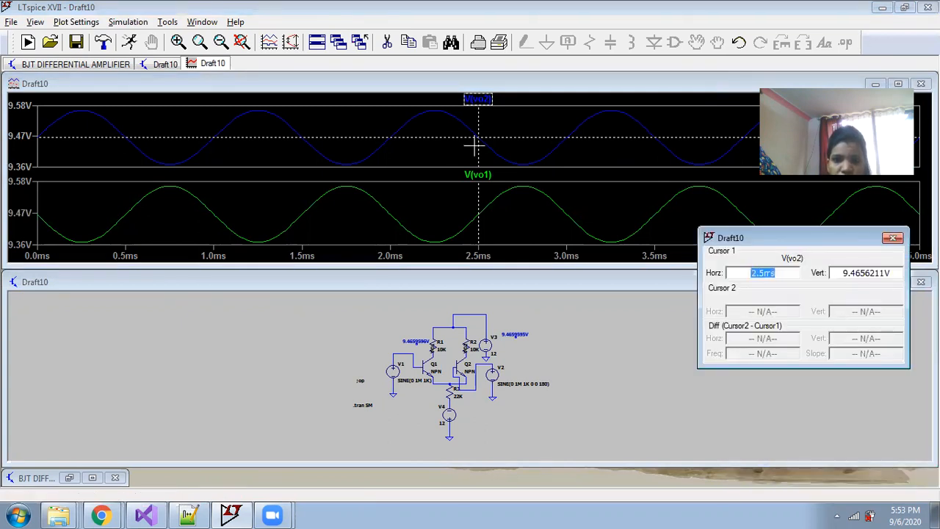
left_click(492, 178)
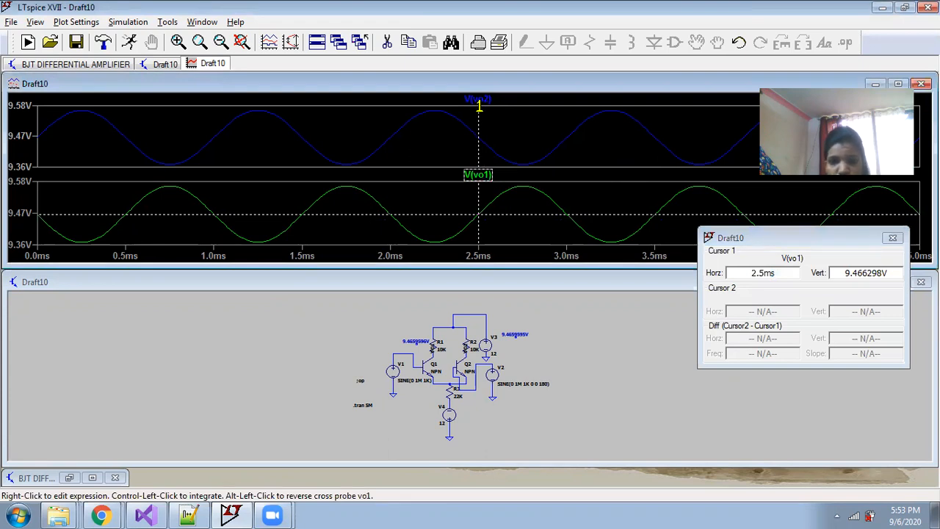
left_click(478, 101)
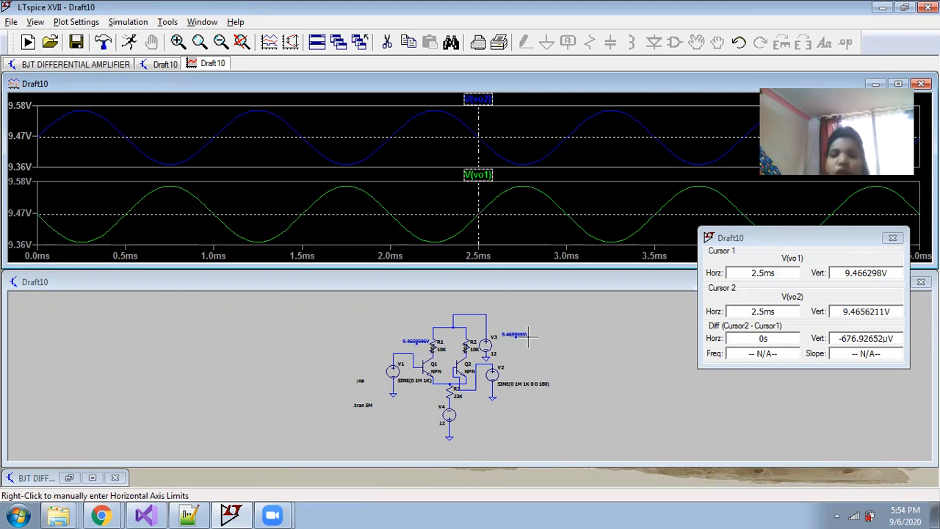
- Add a third plot pane, plot the differential output V(vo1)-V(vo2) in it, and attach a cursor to that trace
right_click(523, 129)
left_click(551, 210)
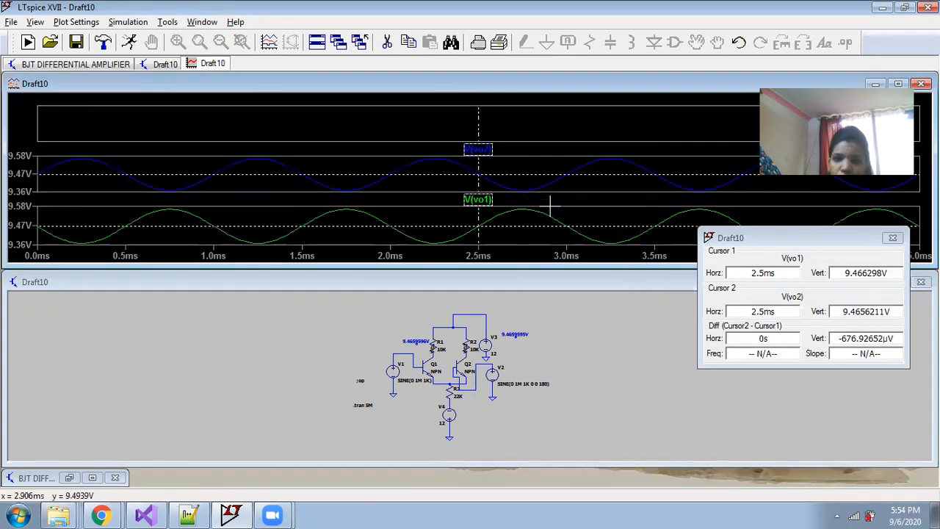
right_click(493, 120)
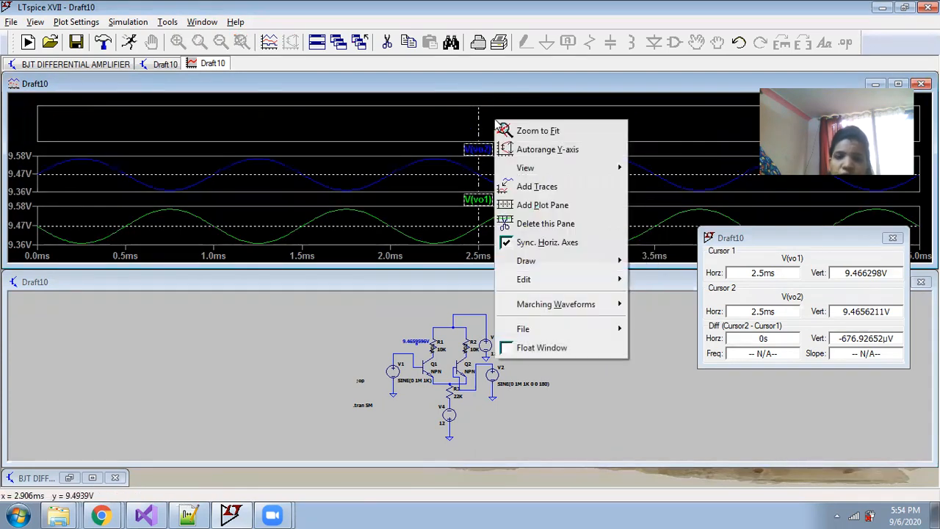
left_click(538, 193)
left_click(402, 207)
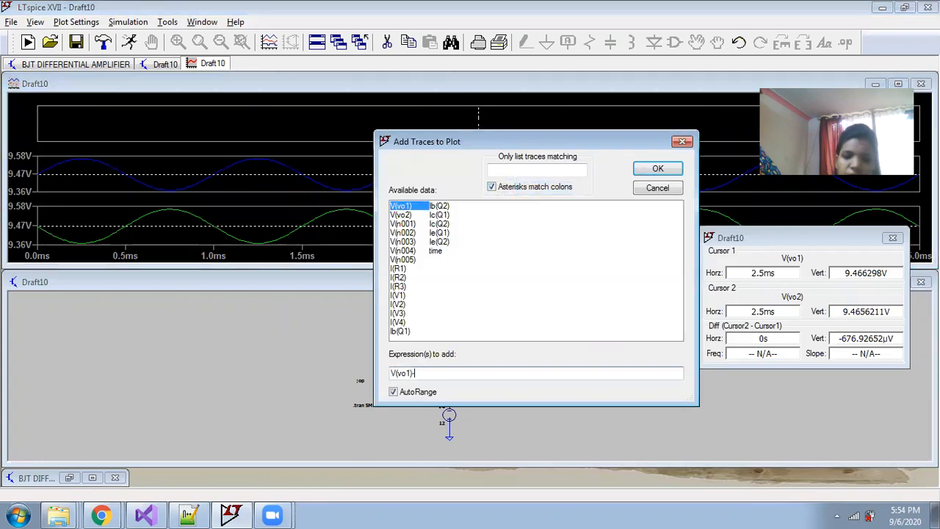
left_click(401, 214)
left_click(651, 168)
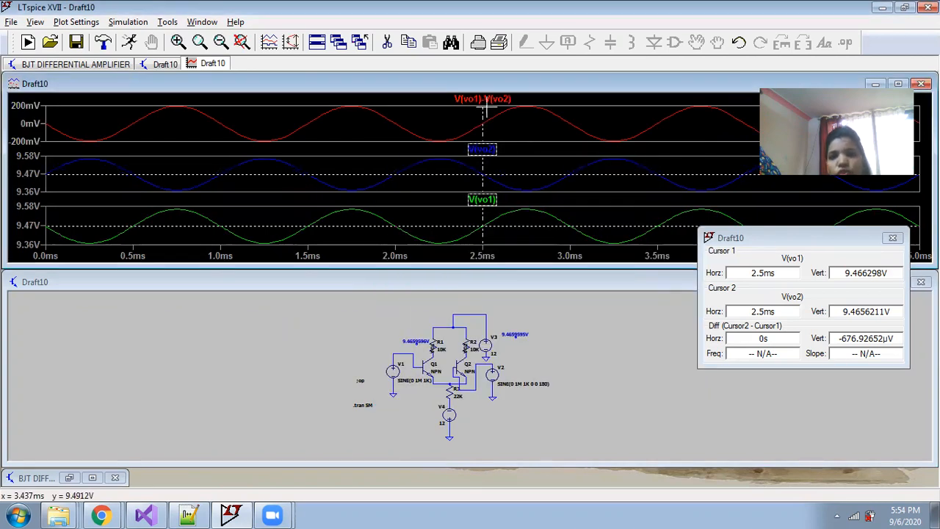
left_click(490, 98)
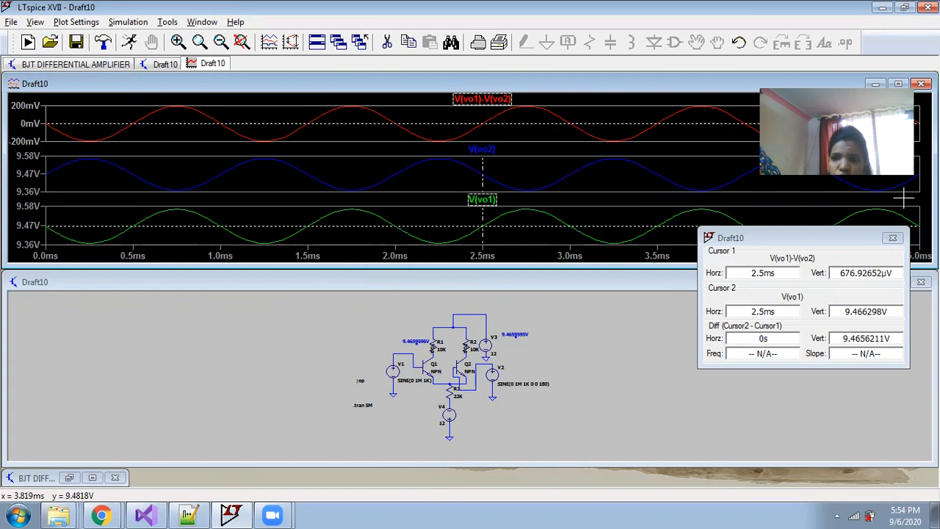
- Close the three-pane waveform window, rerun the transient simulation, and plot only V(vo1)-V(vo2)
left_click(920, 83)
left_click(130, 42)
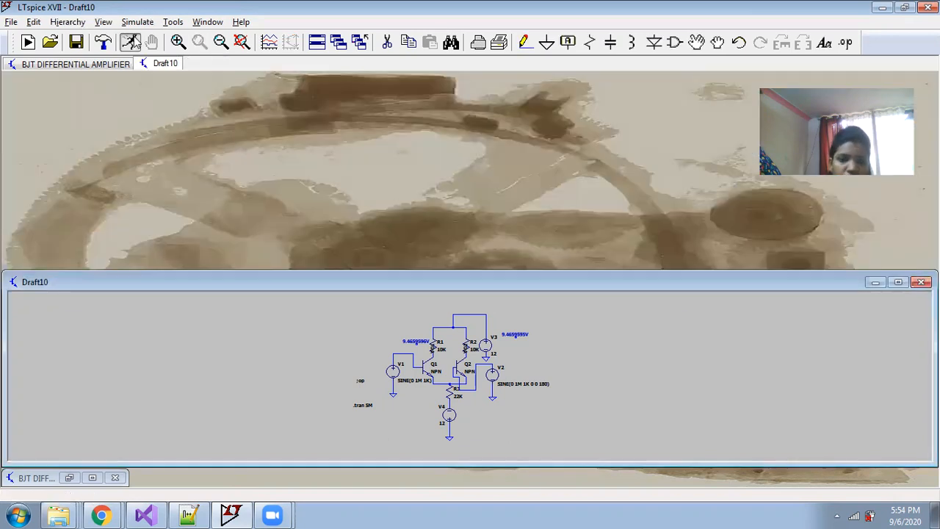
right_click(416, 164)
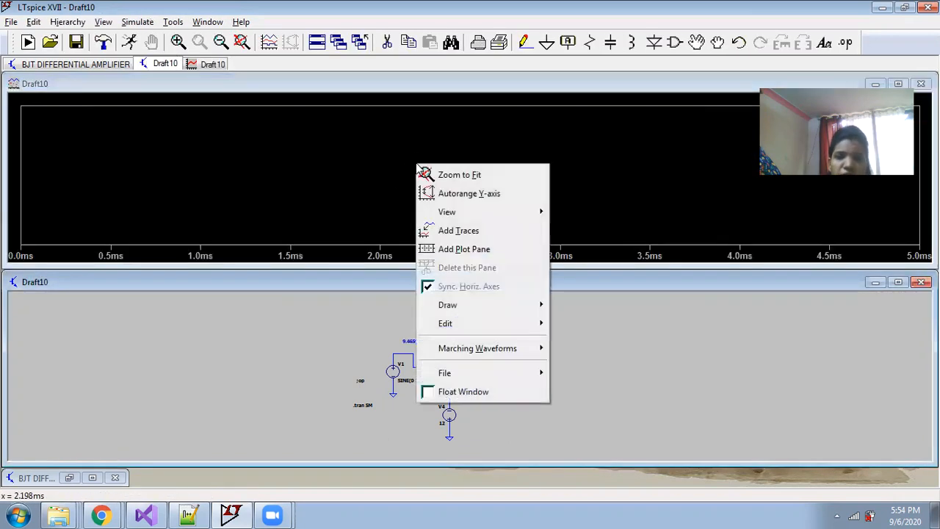
left_click(466, 232)
left_click(411, 207)
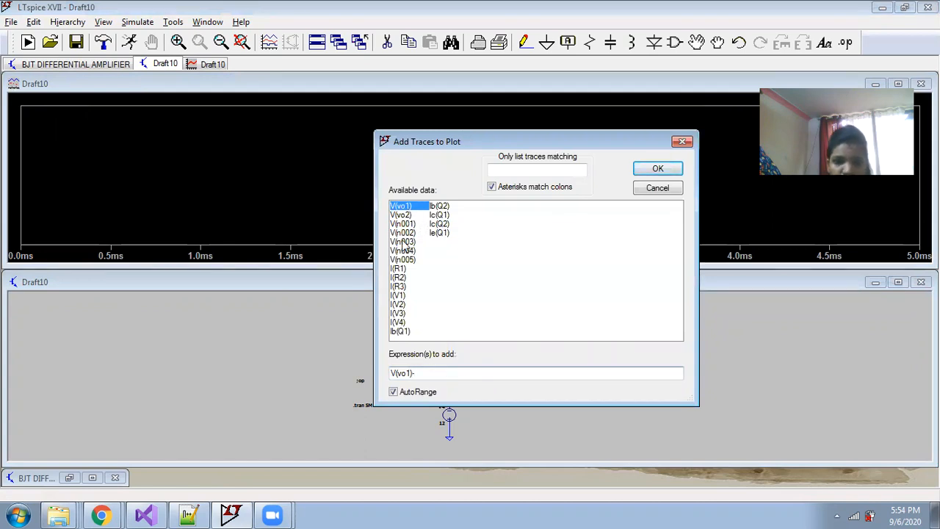
left_click(402, 215)
left_click(640, 170)
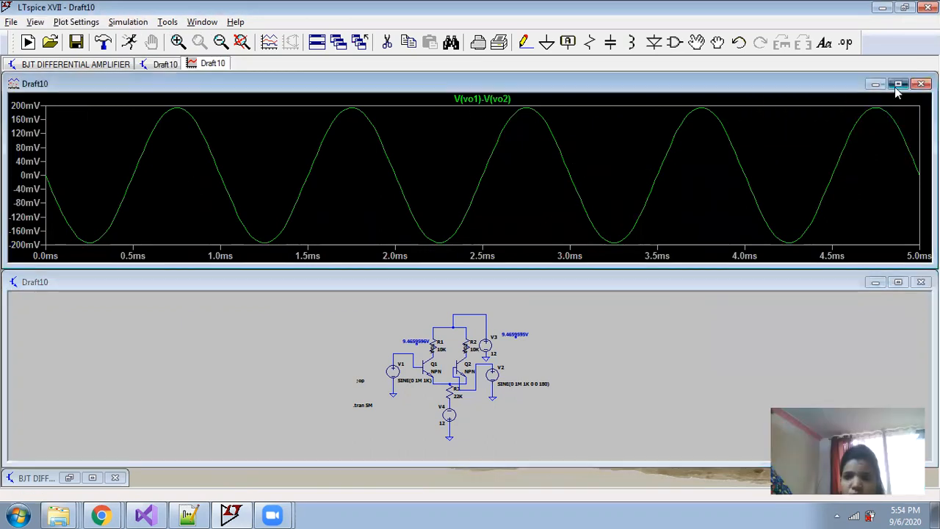
- Maximize the waveform window and use a cursor to measure V(vo1)-V(vo2) at a positive peak and near a zero crossing
left_click(897, 83)
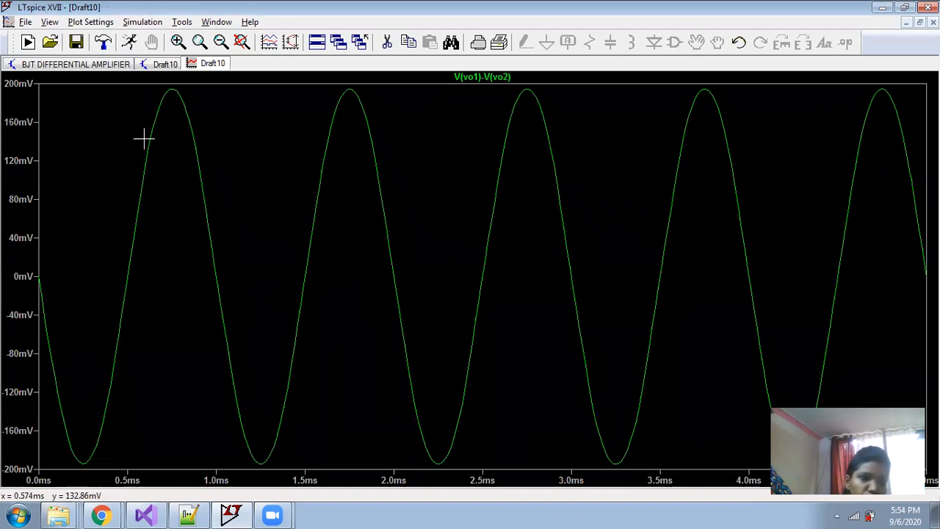
left_click(486, 76)
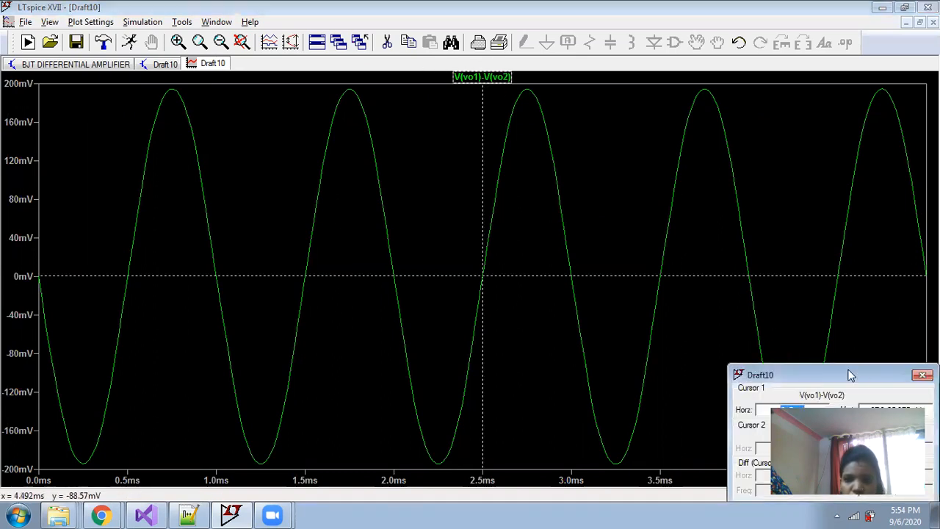
left_click_drag(850, 375, 783, 201)
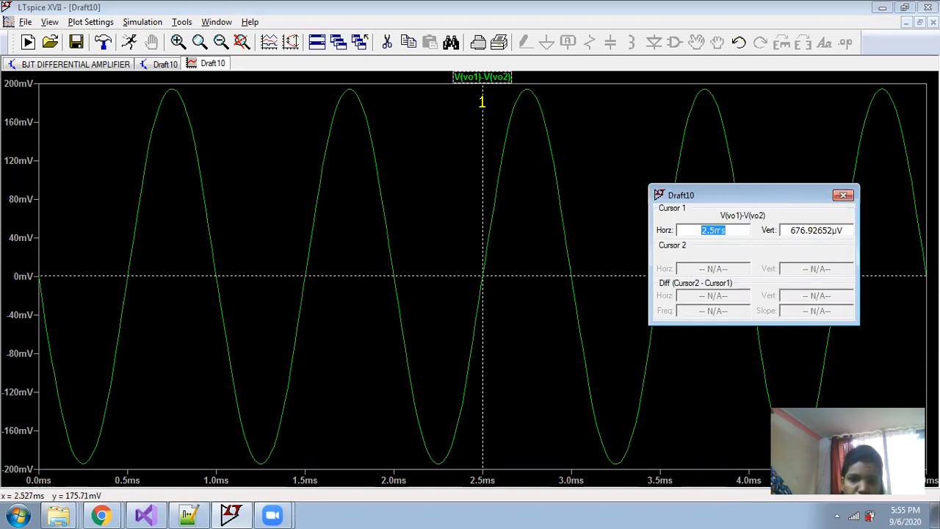
left_click_drag(482, 103, 527, 89)
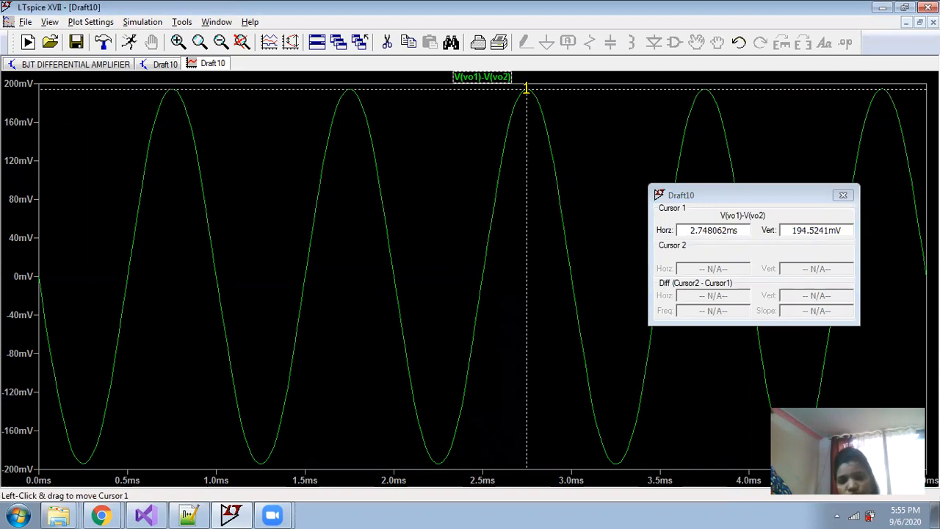
left_click_drag(527, 89, 481, 284)
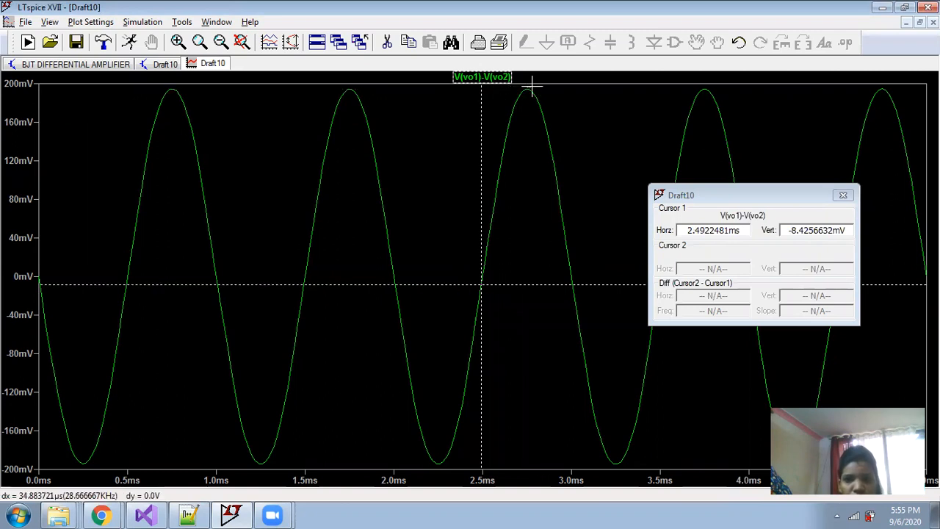
left_click_drag(420, 80, 514, 256)
left_click_drag(659, 372, 569, 357)
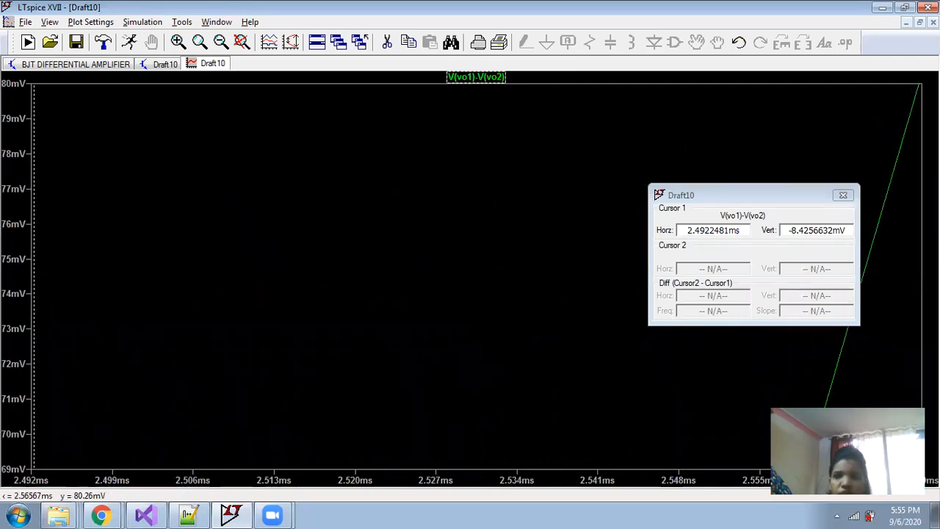
- Close the zoomed-in waveform window, rerun the transient simulation, and plot V(vo1)-V(vo2) again at full range
left_click(932, 22)
left_click(128, 42)
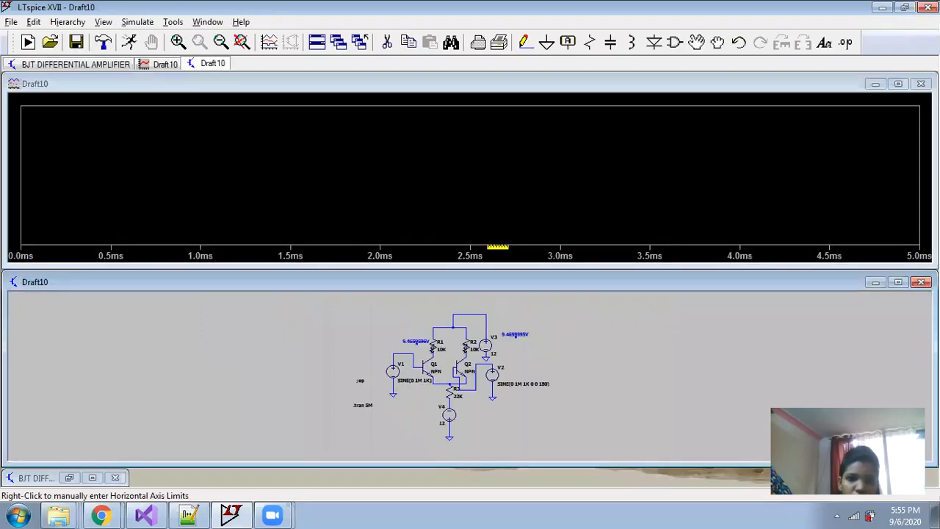
right_click(406, 165)
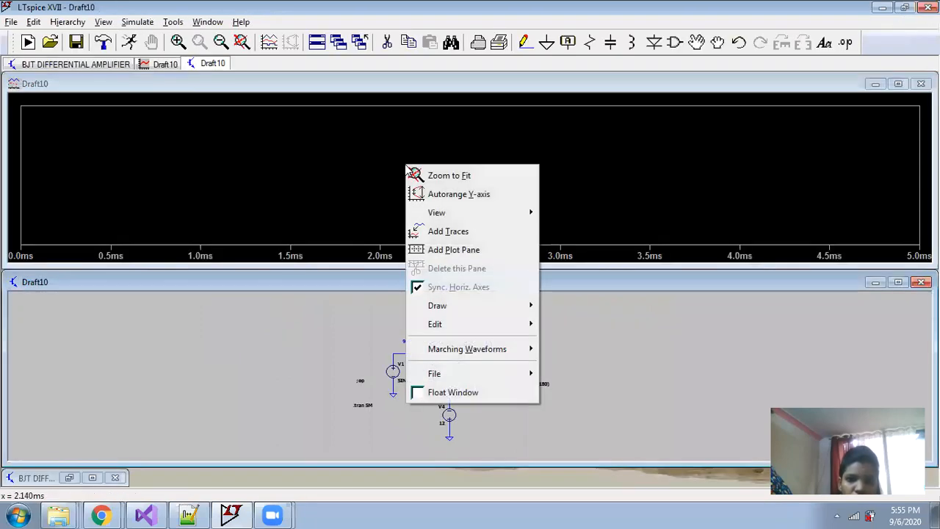
left_click(446, 232)
left_click(396, 207)
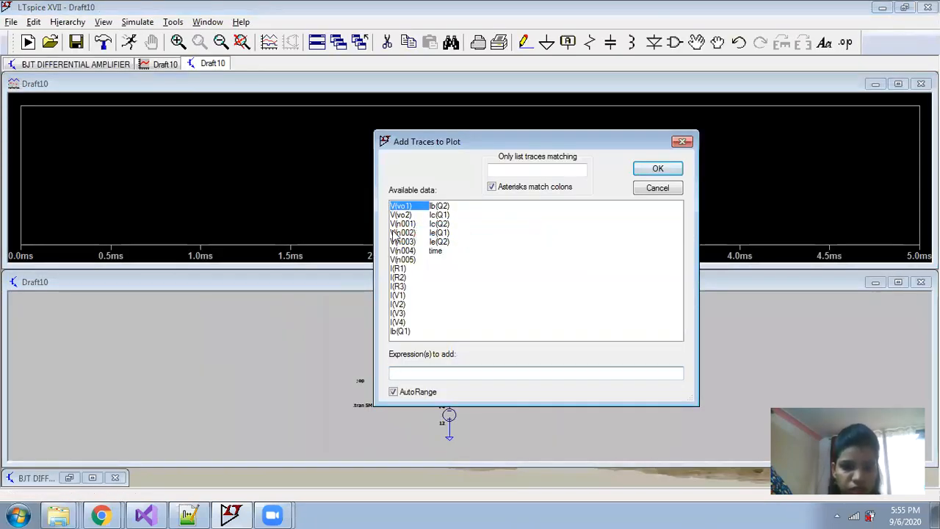
type("-")
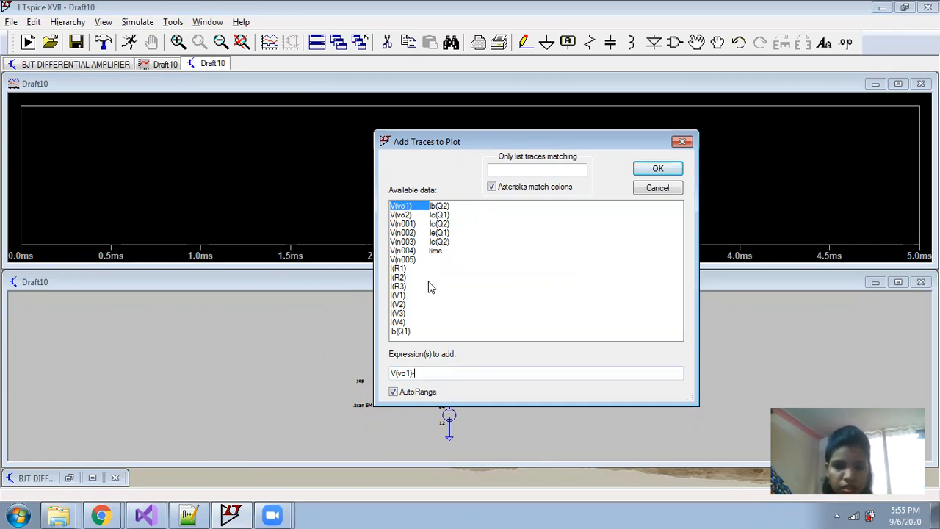
left_click(400, 214)
left_click(647, 173)
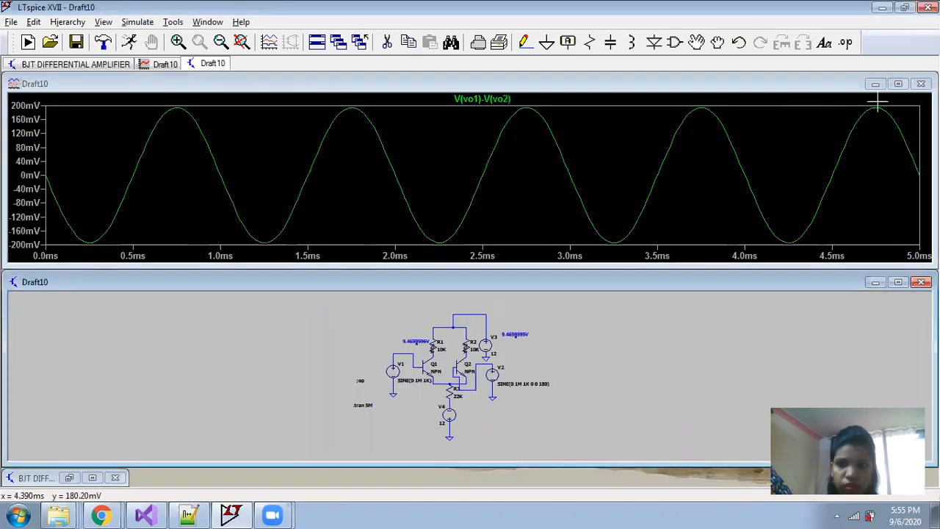
- Maximize the new plot, measure the peak of V(vo1)-V(vo2) near 2.75 ms with a cursor, and close the cursor readout
left_click(897, 85)
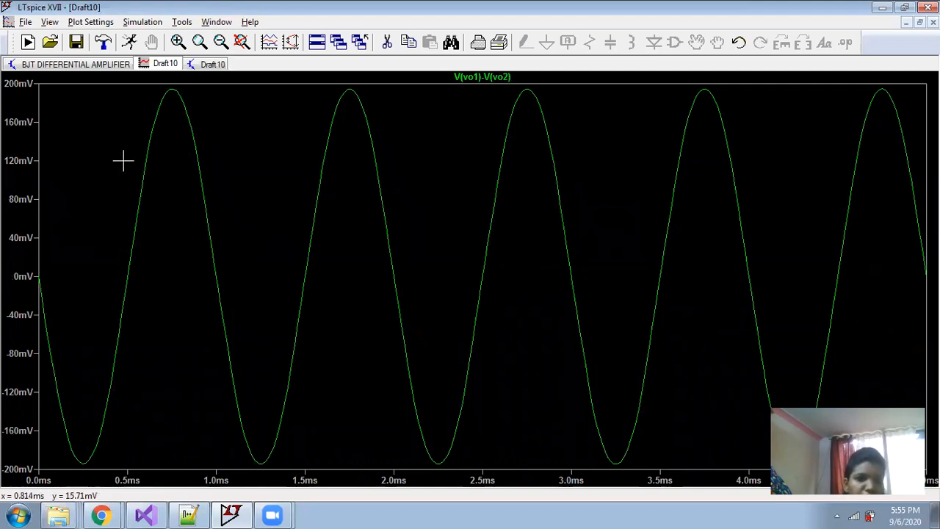
left_click(479, 80)
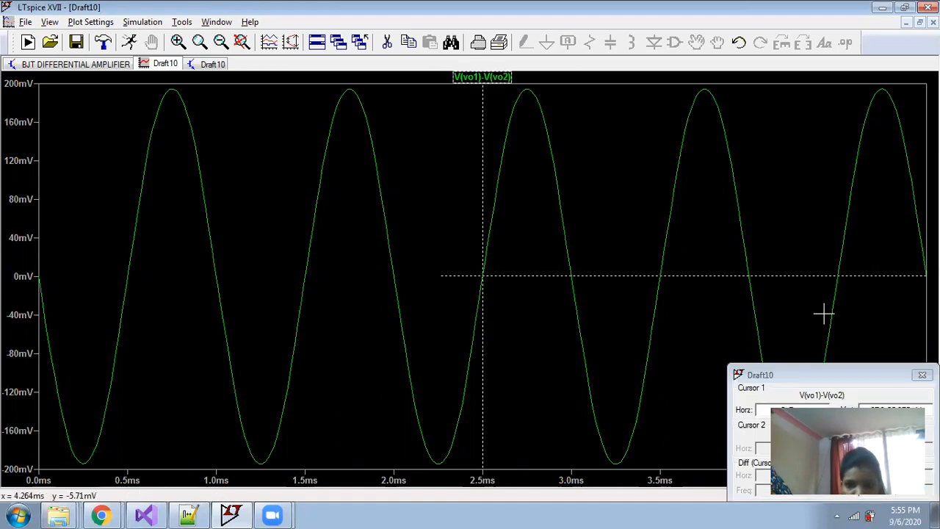
left_click(843, 371)
left_click_drag(842, 370, 759, 228)
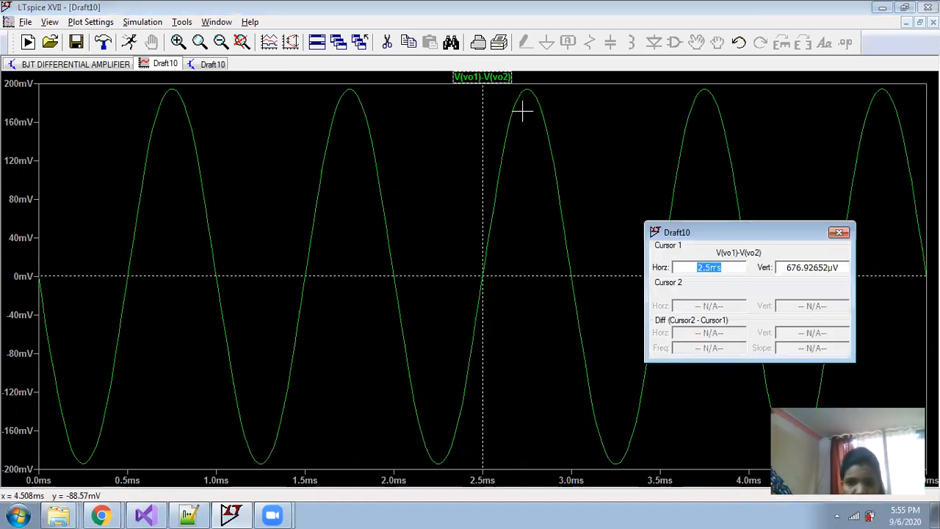
left_click_drag(483, 100, 505, 100)
left_click_drag(503, 146, 526, 88)
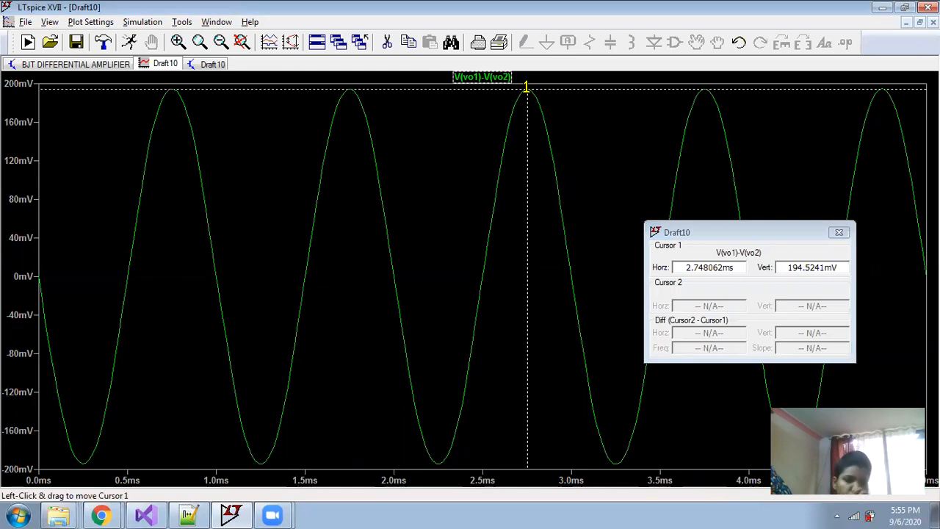
left_click_drag(527, 87, 527, 87)
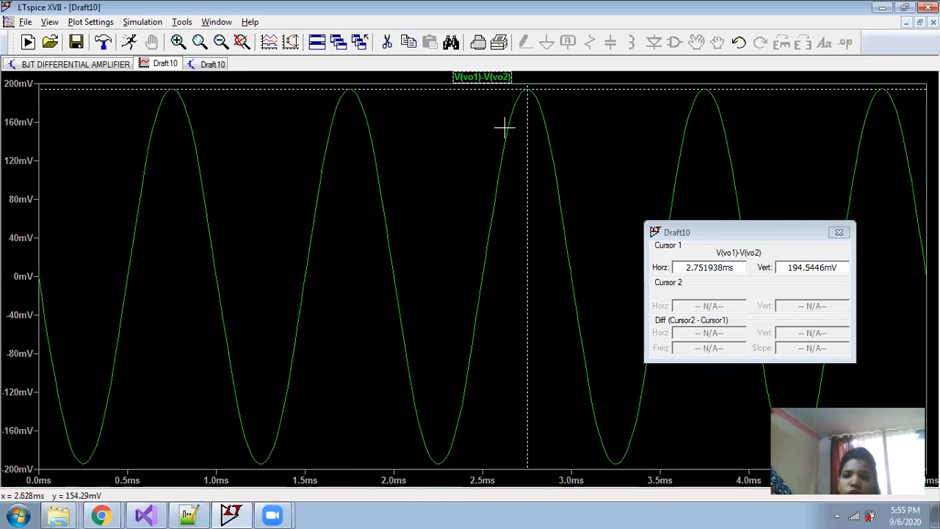
left_click(839, 233)
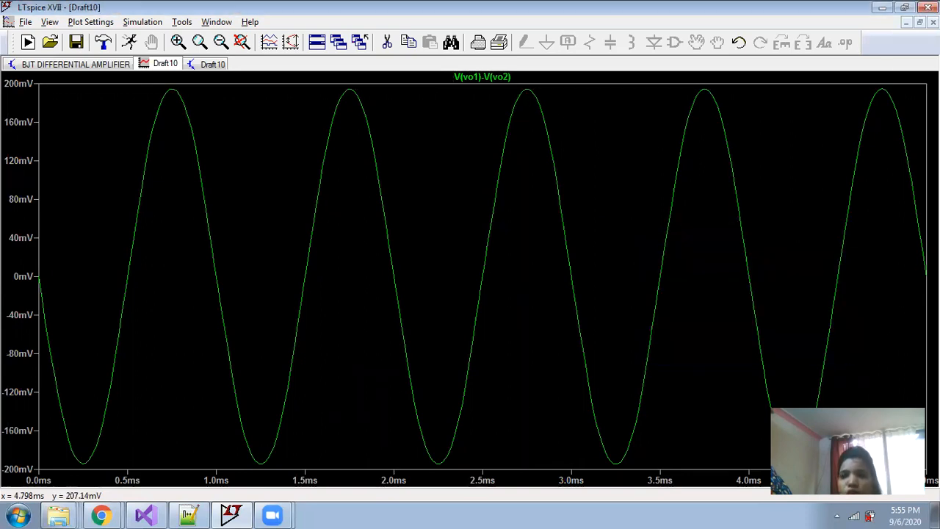
- Close the waveform window and set the phase (Phi) of the V2 sine source to 0 degrees
left_click(932, 22)
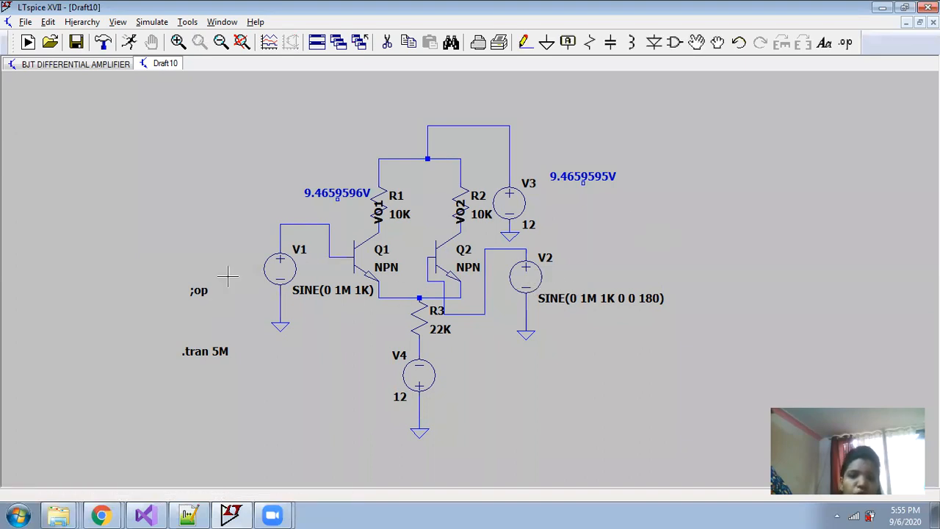
right_click(524, 283)
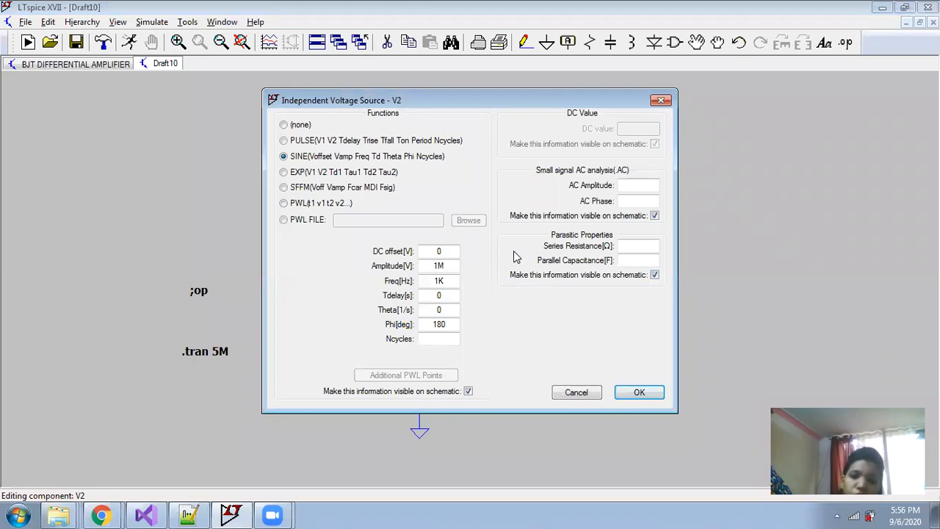
double_click(450, 328)
type("0")
left_click(638, 391)
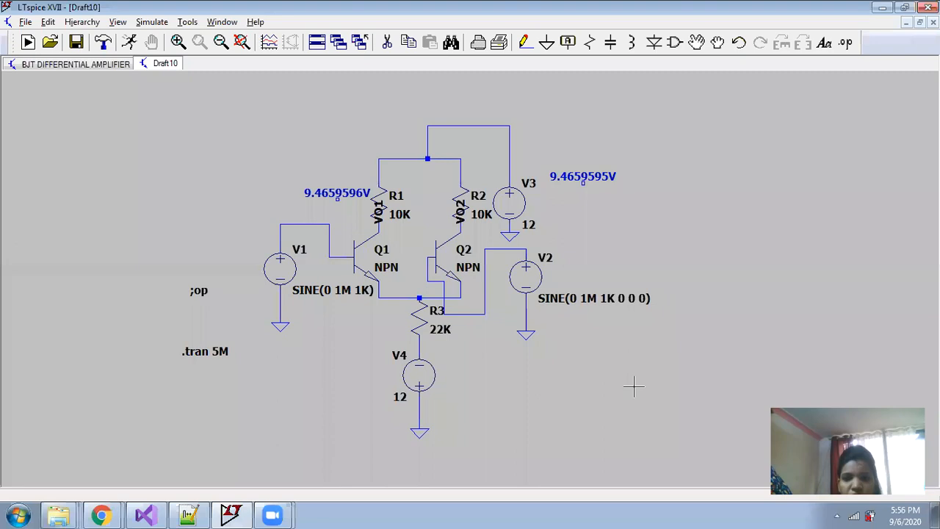
- Run the transient simulation with the in-phase inputs and plot the V(vo1) output
left_click(129, 41)
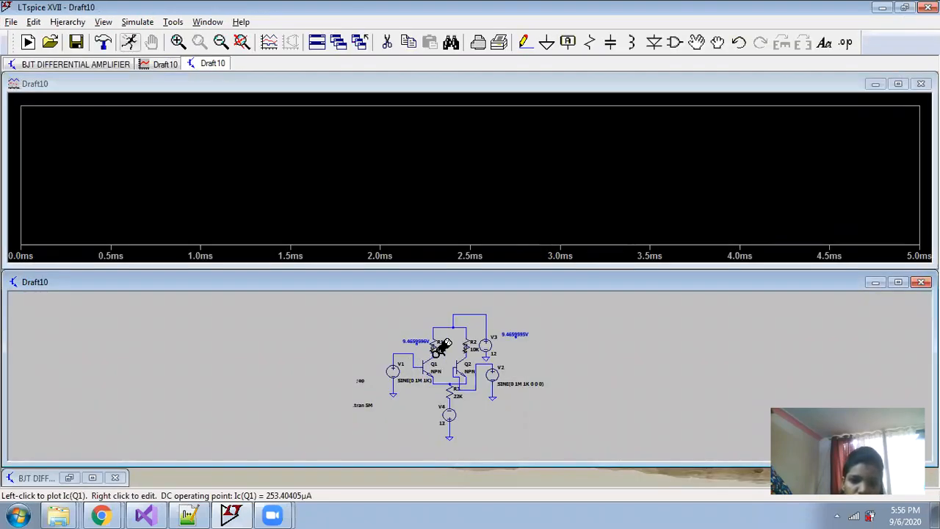
left_click(439, 338)
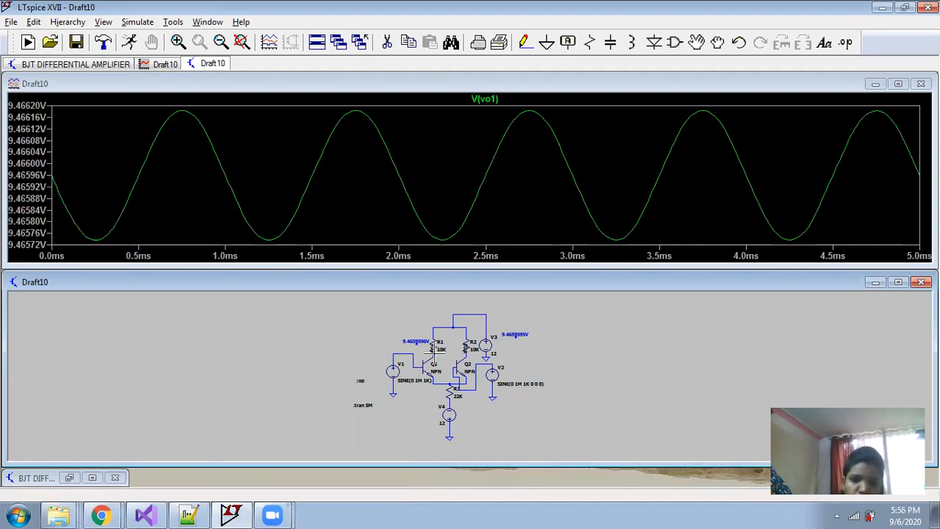
- Overlay the V(vo2) output on the V(vo1) plot and close the waveform window
left_click(470, 342)
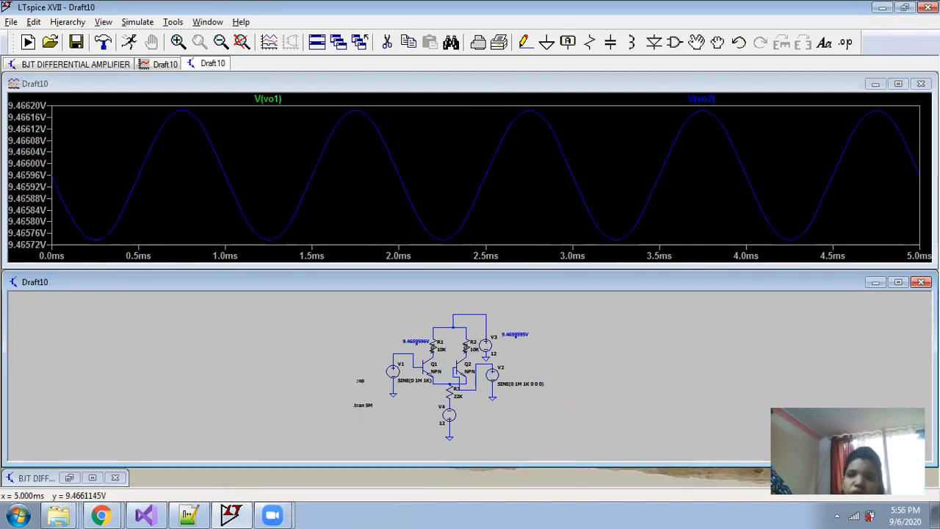
left_click(920, 83)
- Rerun the transient simulation and add a second plot pane to the empty waveform window
left_click(129, 42)
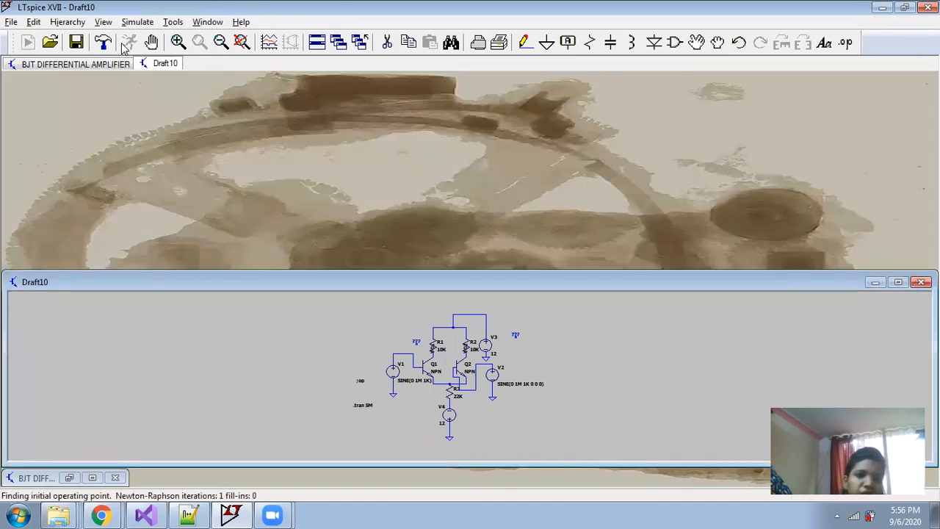
right_click(400, 166)
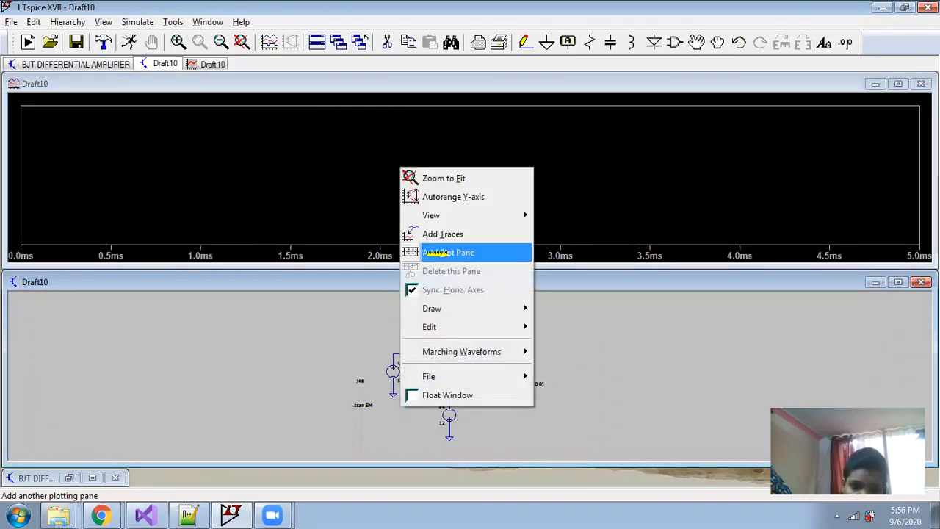
left_click(440, 252)
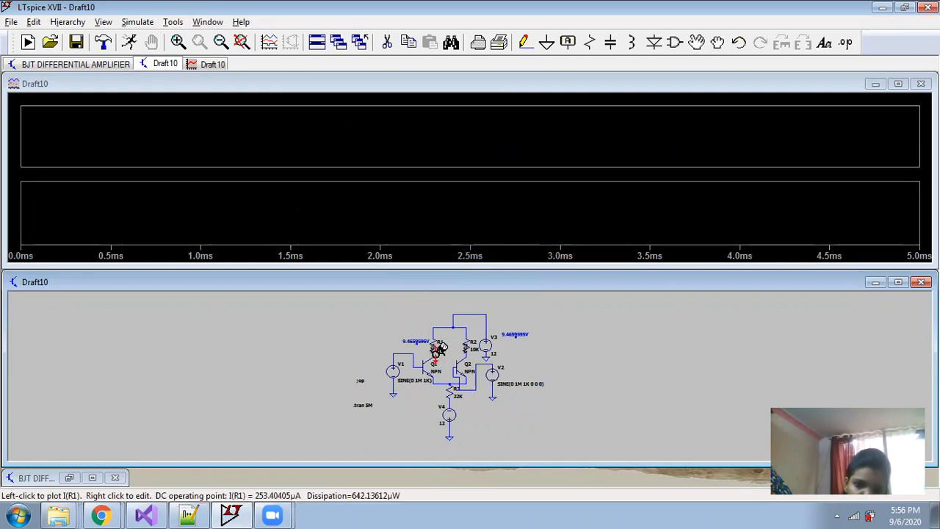
- Plot V(vo1) in the upper pane and V(vo2) in the lower pane
right_click(474, 132)
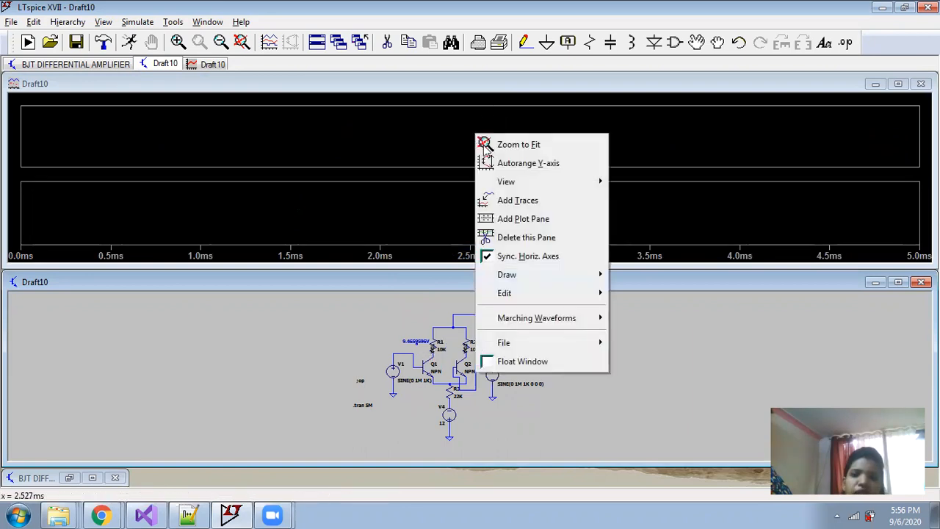
left_click(519, 203)
left_click(402, 206)
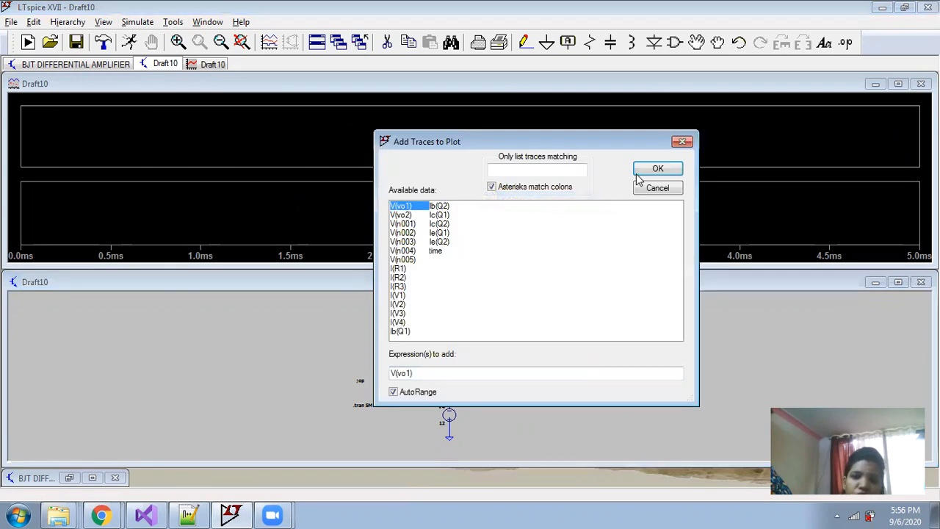
left_click(644, 170)
right_click(504, 212)
left_click(517, 279)
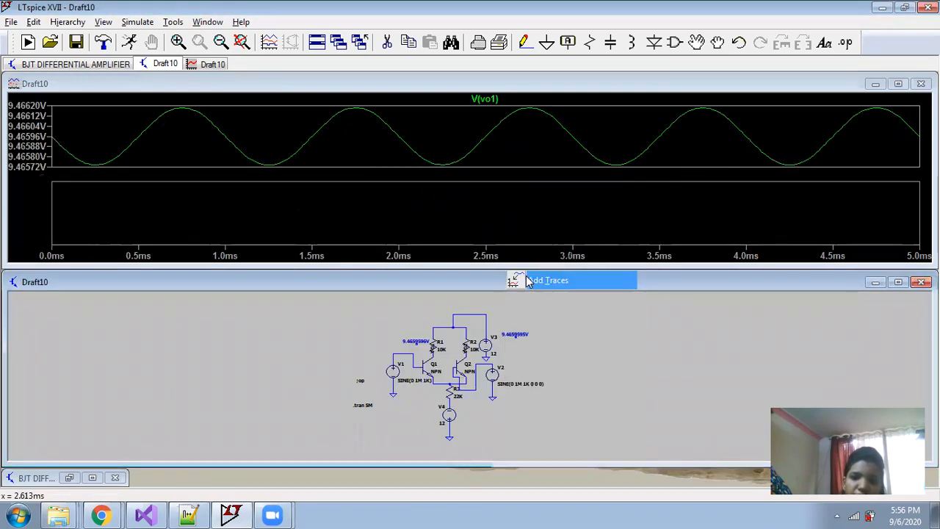
left_click(402, 215)
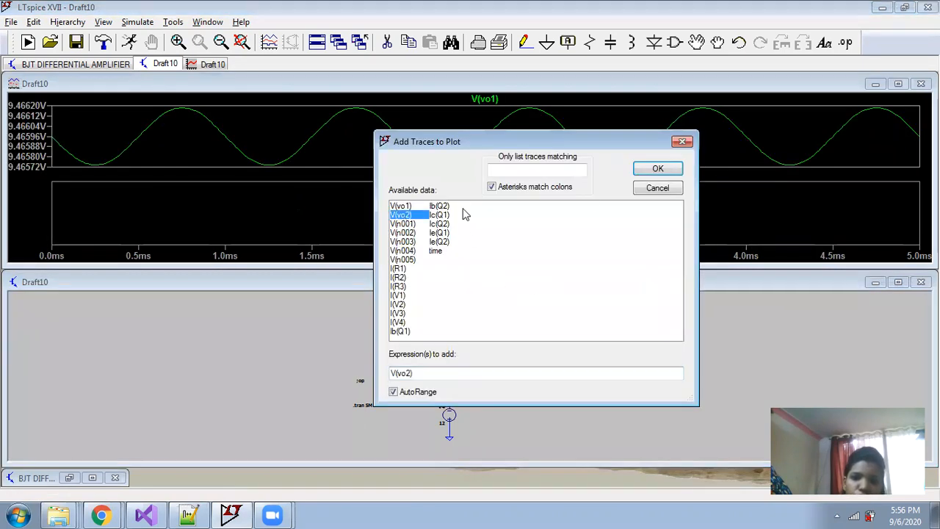
left_click(648, 170)
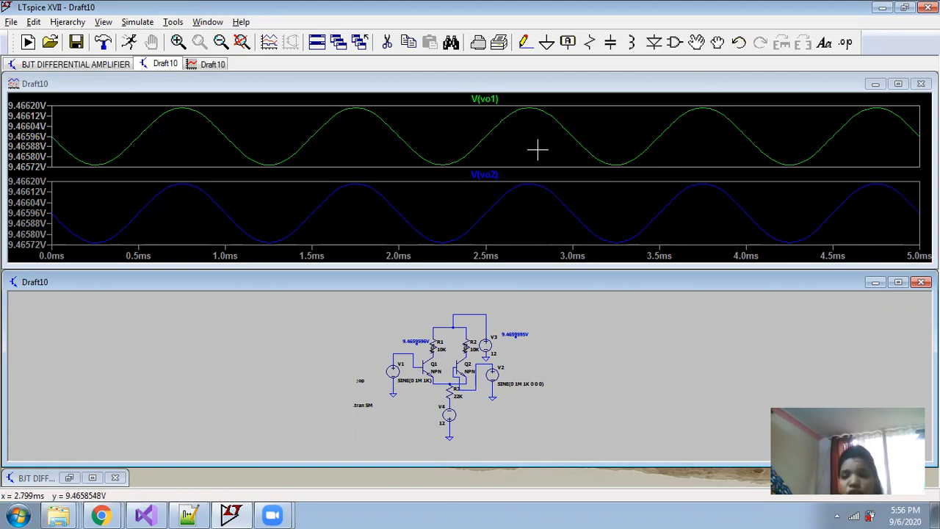
- Close the two-pane waveform window, rerun the transient simulation, and plot the difference V(vo1)-V(vo2)
left_click(920, 83)
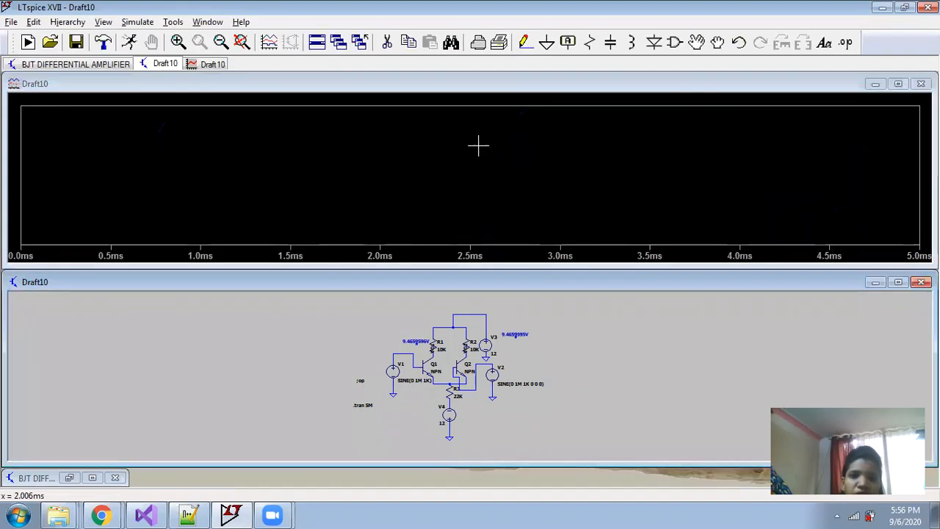
right_click(479, 145)
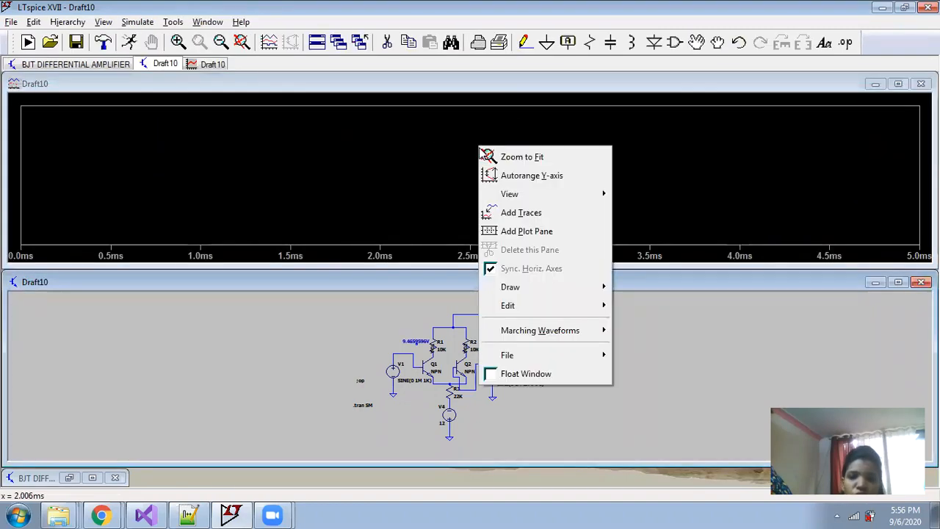
left_click(515, 213)
left_click(400, 206)
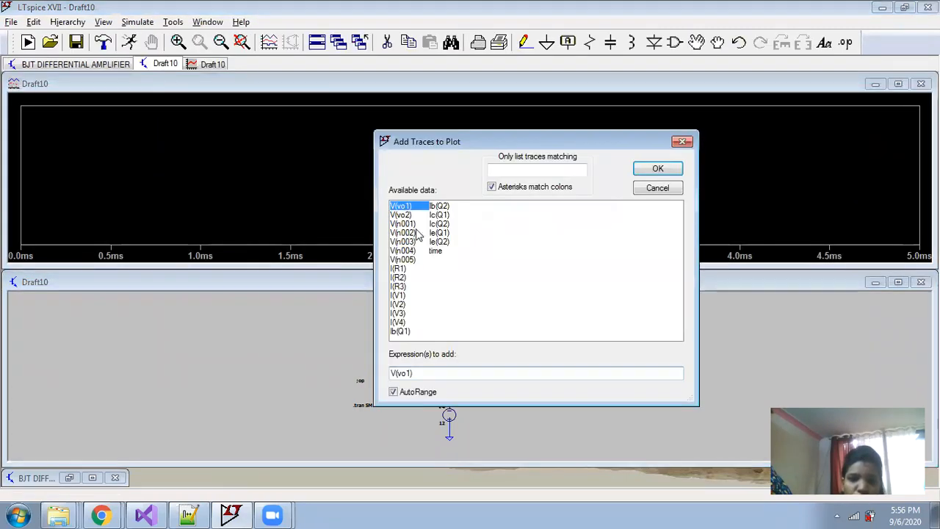
type("-")
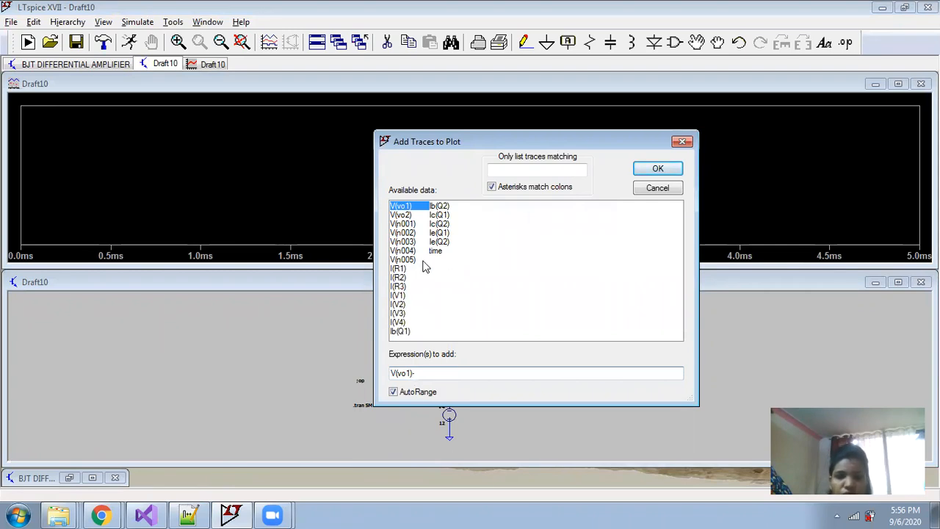
left_click(415, 213)
left_click(657, 170)
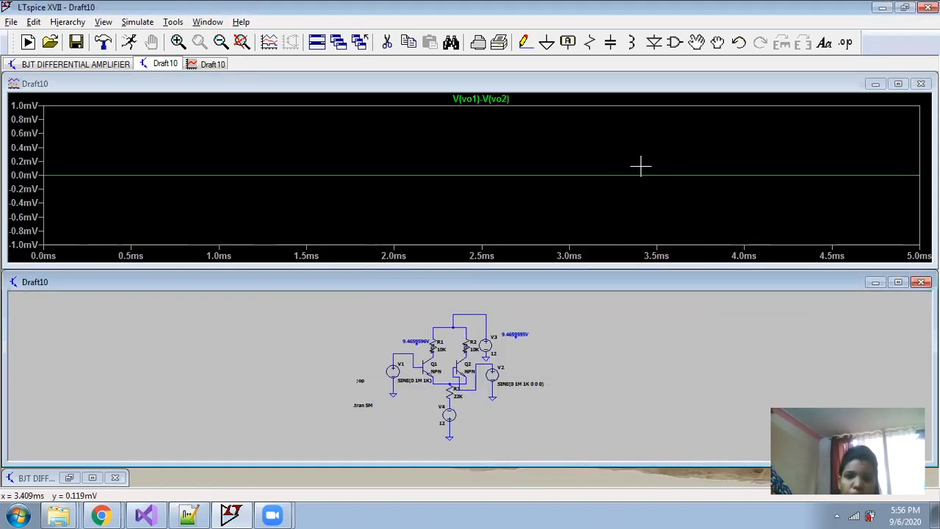
- Close the waveform window, maximize the schematic, and set the amplitude of the V2 sine source to 1.1M
left_click(465, 174)
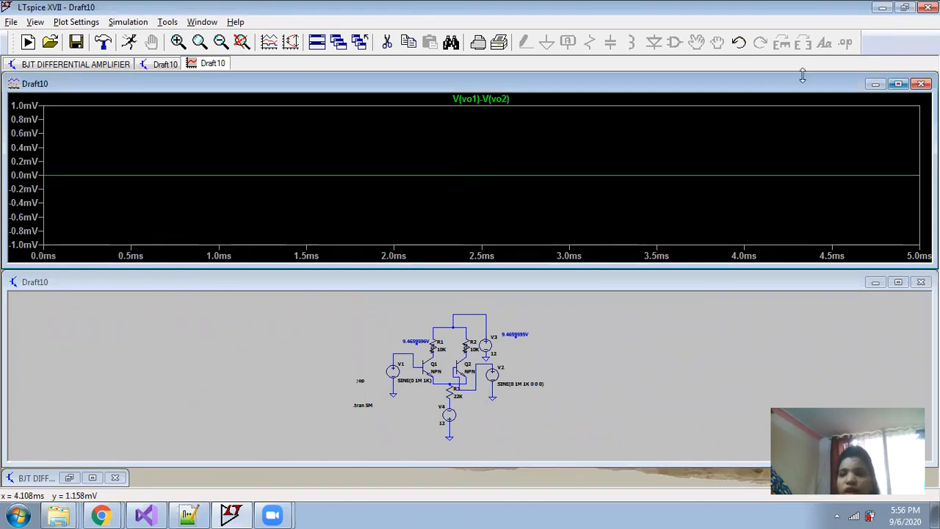
left_click(920, 84)
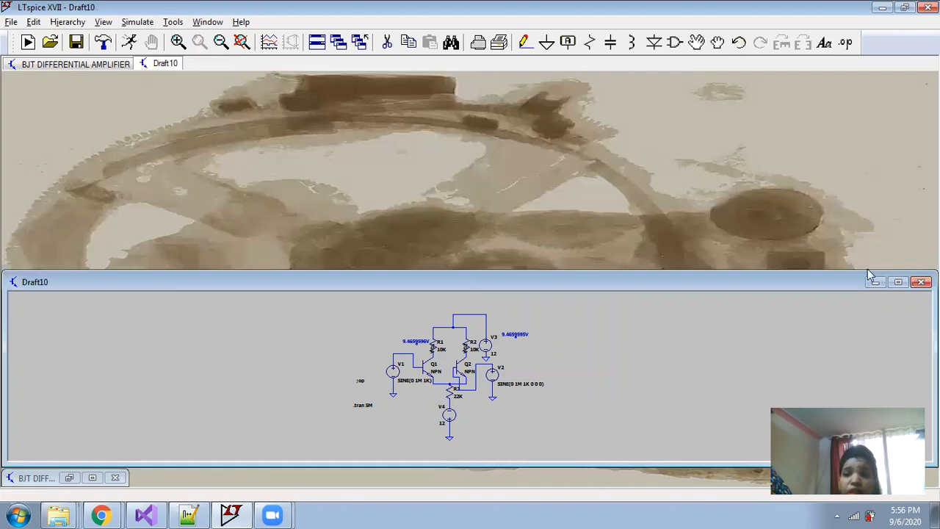
left_click(897, 283)
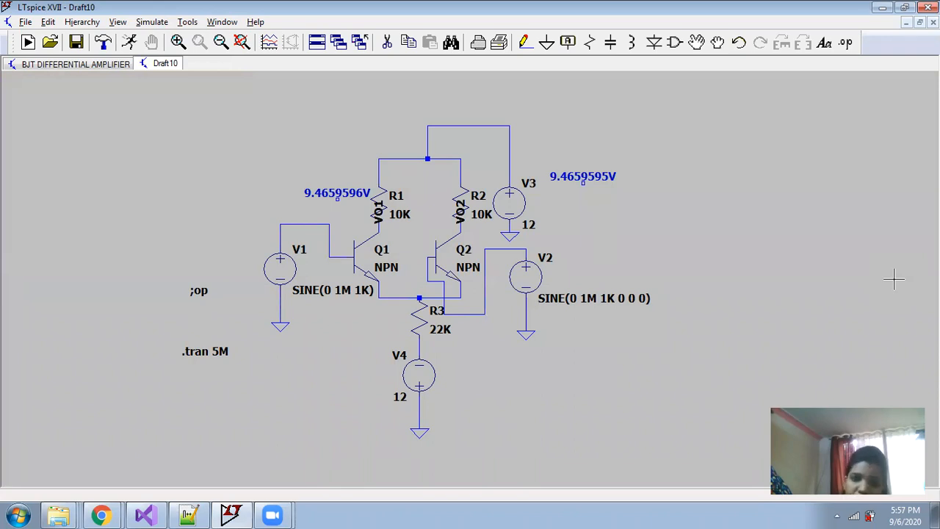
right_click(523, 277)
left_click(440, 266)
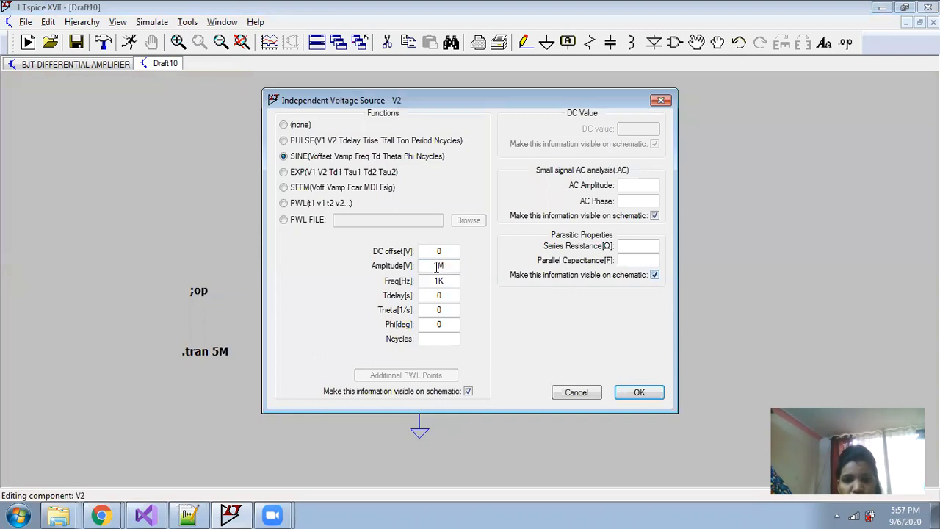
type(".1")
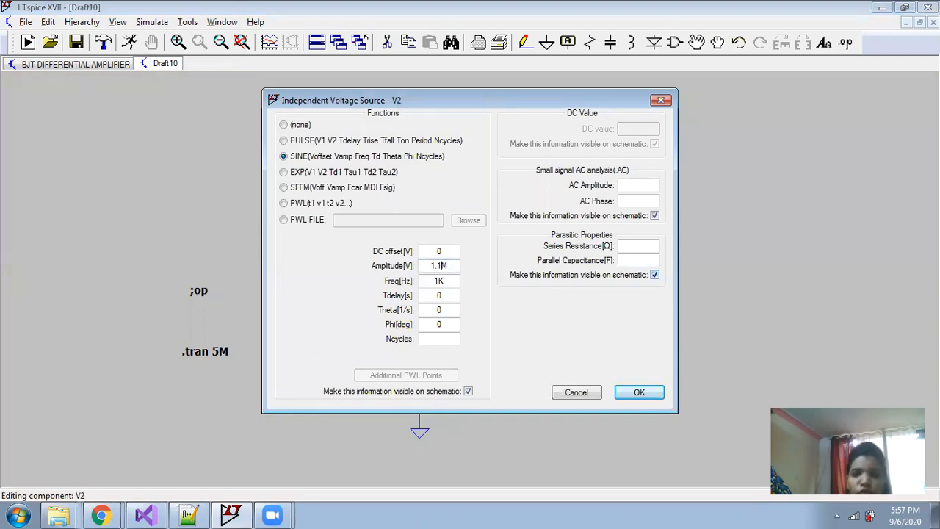
left_click(636, 392)
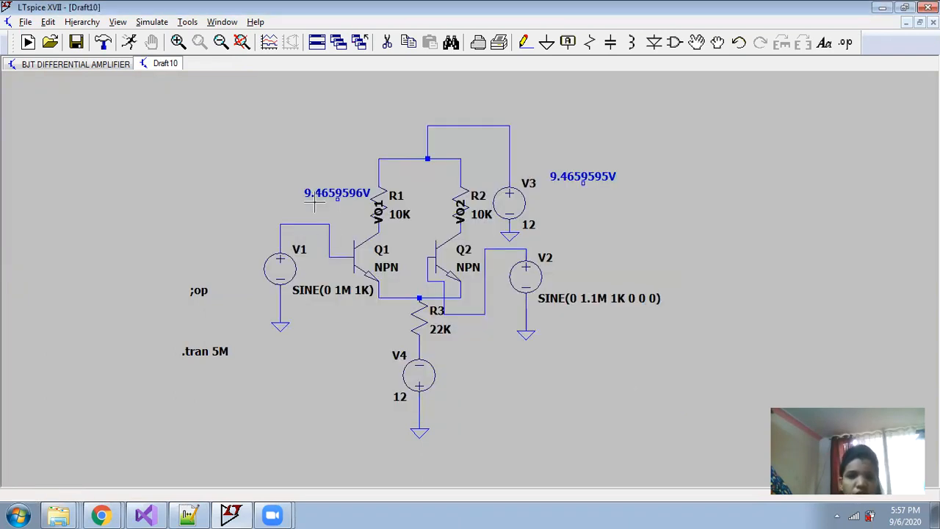
- Run the transient simulation with the unequal input amplitudes and plot V(vo1)-V(vo2)
left_click(128, 42)
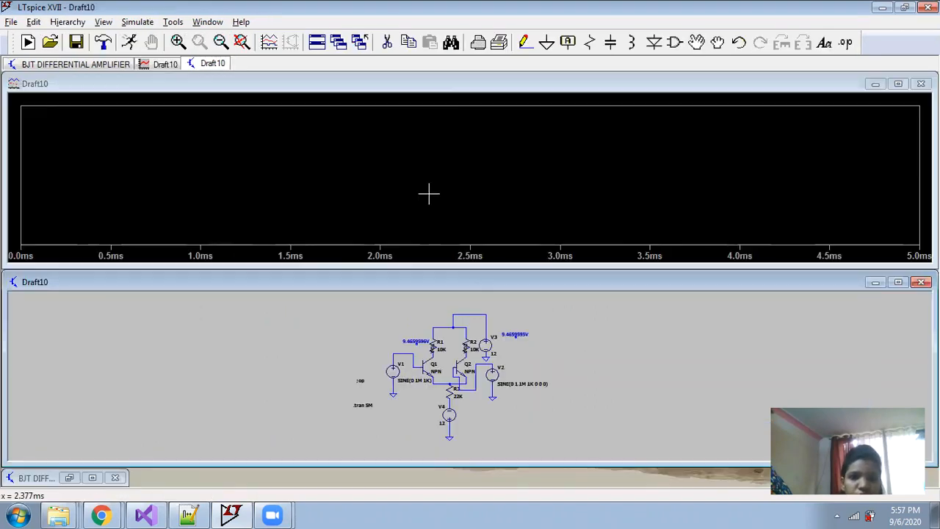
right_click(417, 176)
left_click(444, 235)
left_click(401, 205)
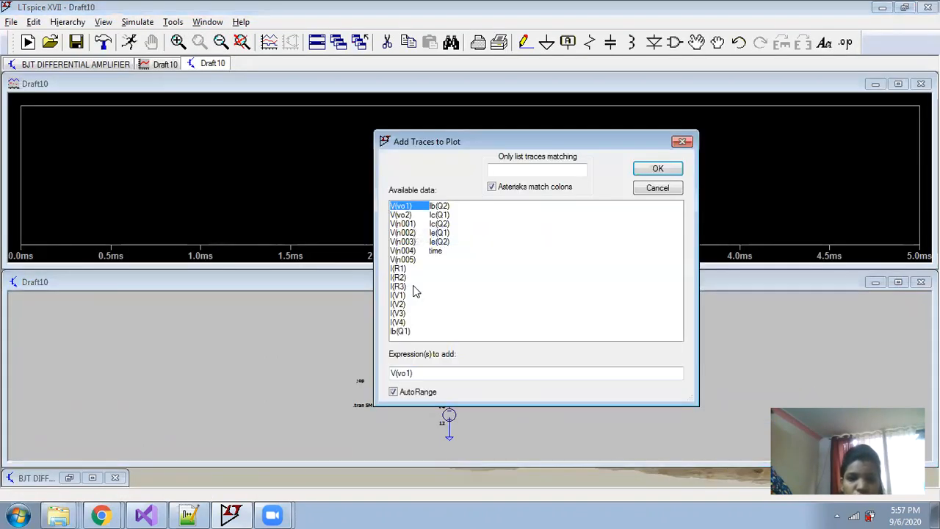
left_click(431, 372)
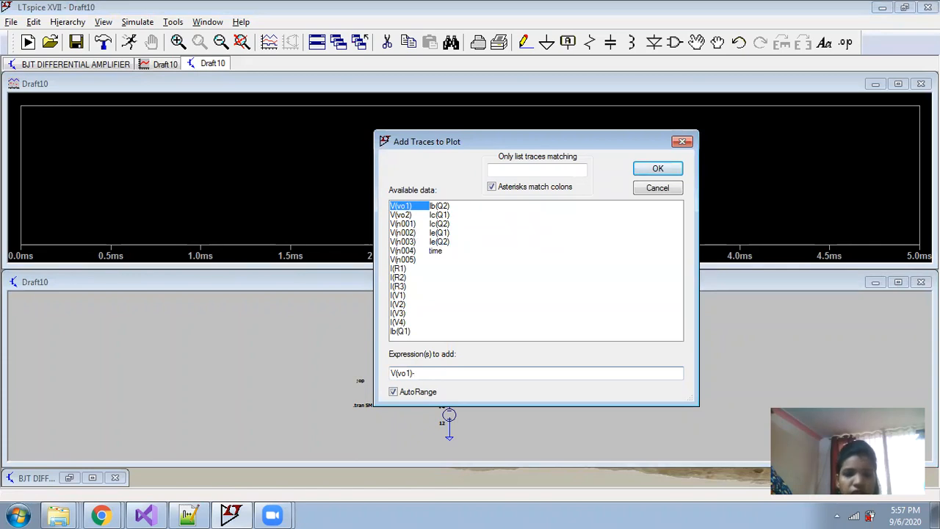
left_click(401, 214)
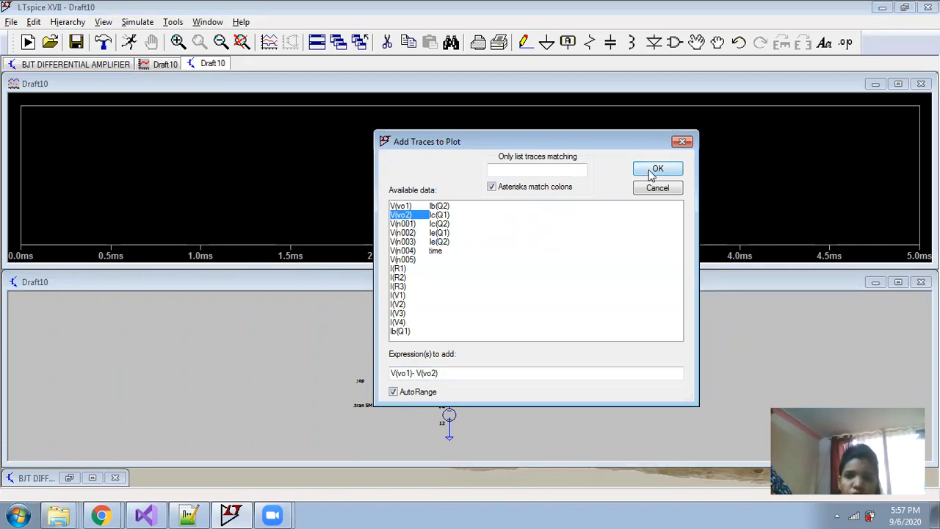
left_click(657, 168)
- Measure the peak of V(vo1)-V(vo2) near 3.25 ms with a cursor, and return to the maximized schematic
left_click(499, 103)
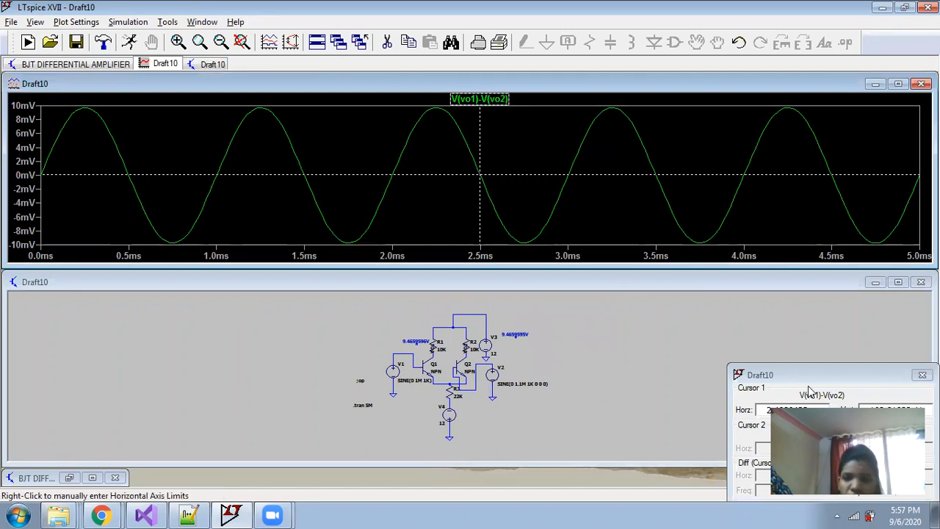
left_click(760, 371)
left_click_drag(834, 381, 695, 312)
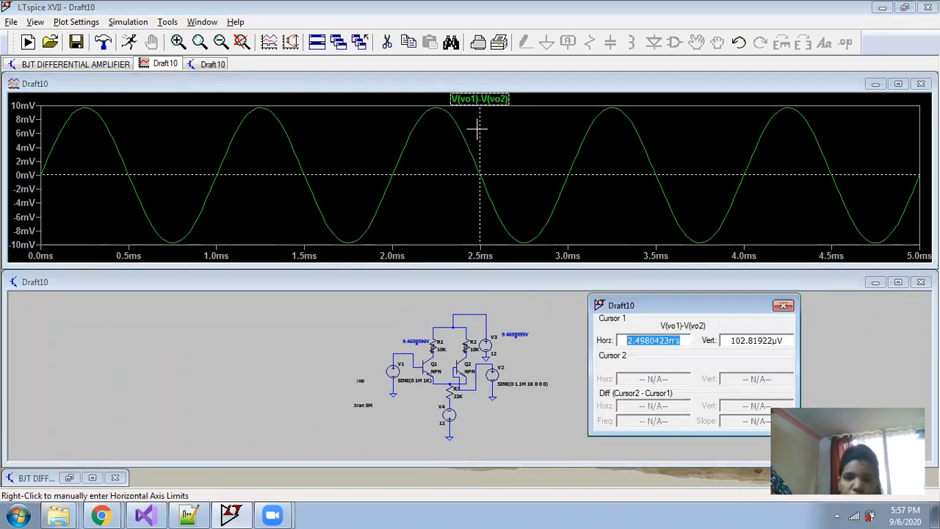
left_click_drag(480, 123, 612, 118)
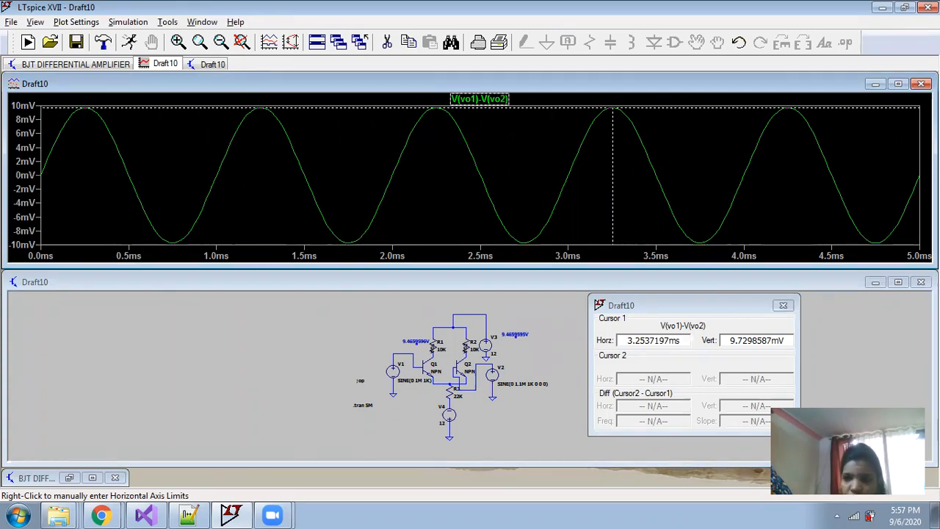
left_click(921, 84)
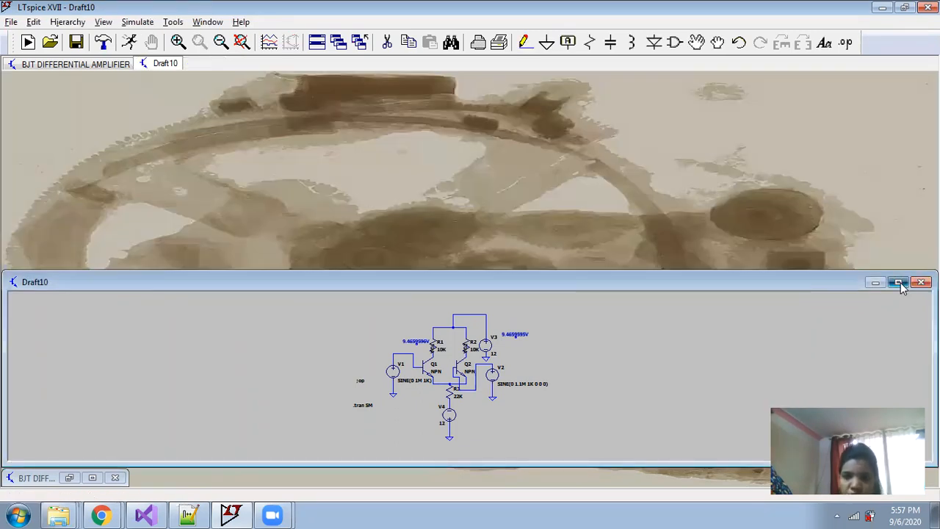
left_click(899, 284)
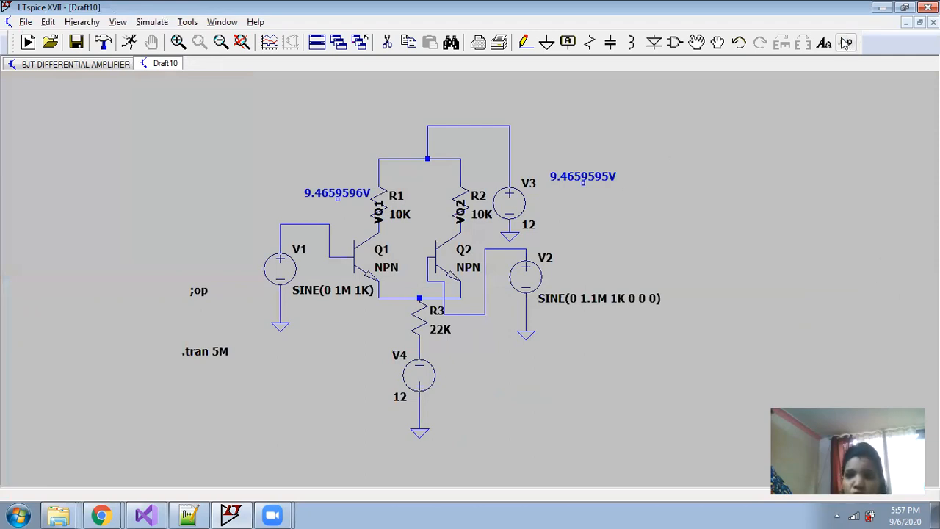
- Start a schematic comment with the differential gain calculation AD=VO/VD=974/1-(-1)=974/2
left_click(824, 42)
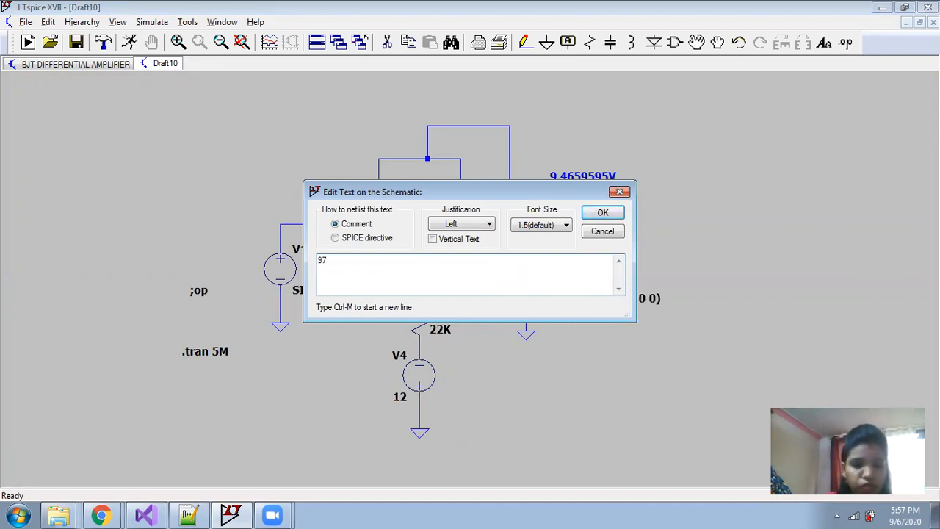
key("BackSpace")
key("BackSpace")
key("BackSpace")
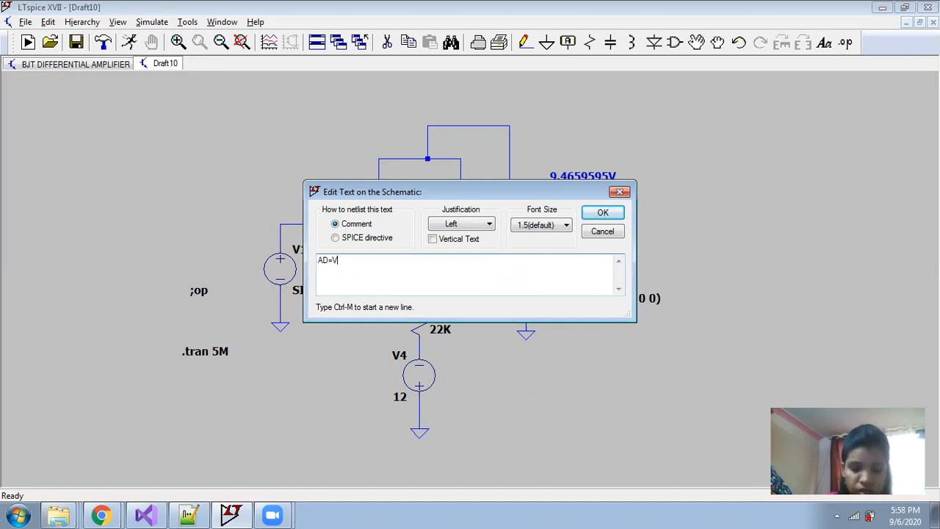
type("AD=VO/VD=974/1-(-1)=974/2")
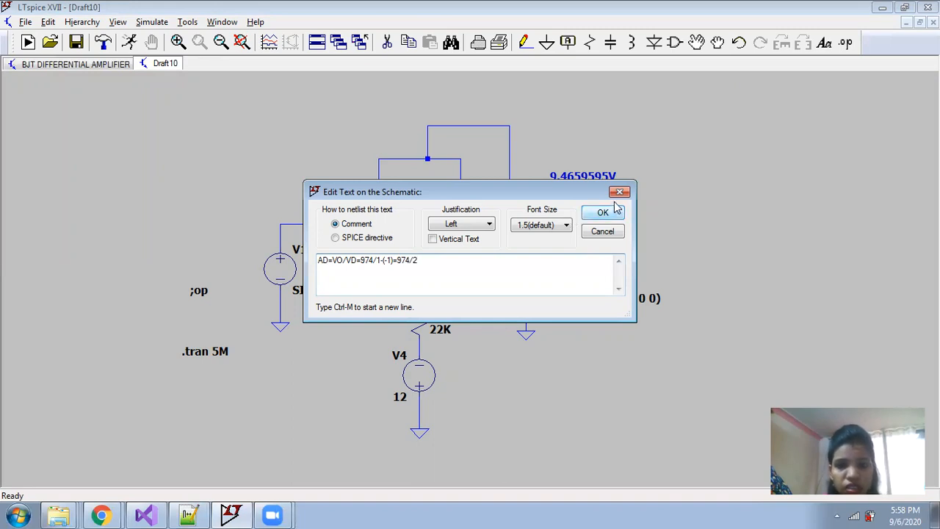
- Correct the differential gain comment to AD=VO/VD=194/1-(-1)=97 and place it to the right of source V2
left_click_drag(373, 259, 361, 260)
type("19")
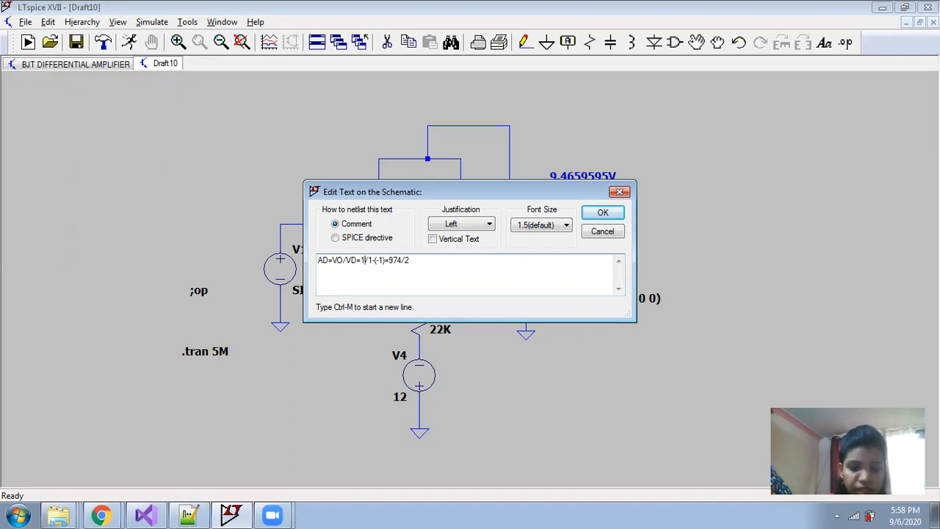
type("4")
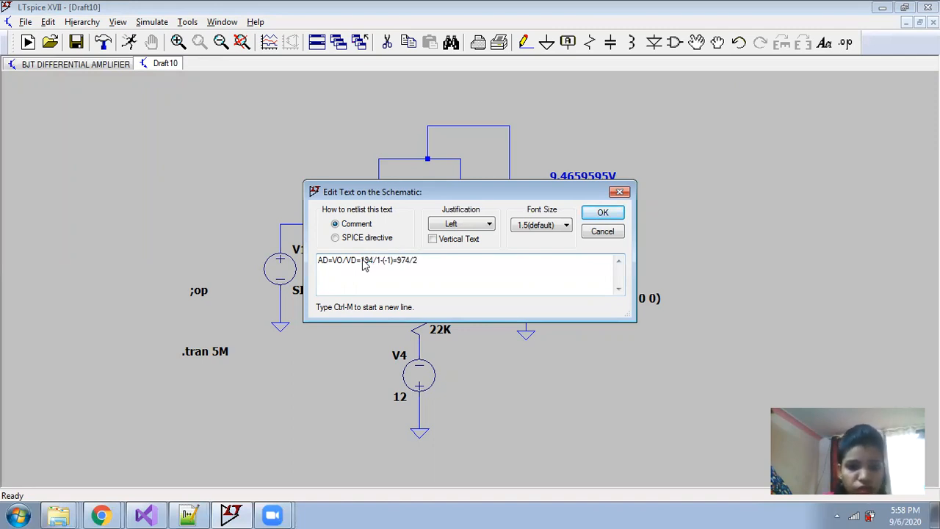
left_click_drag(418, 261, 399, 268)
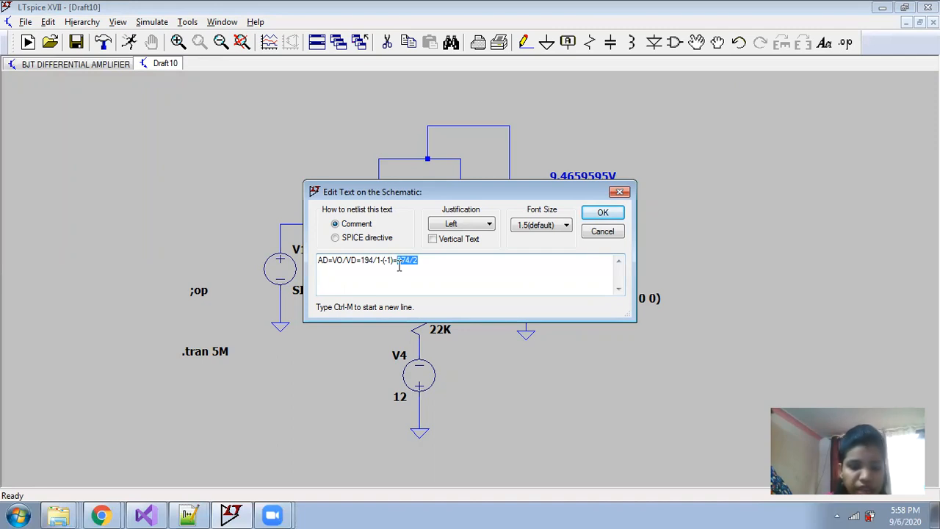
type("7")
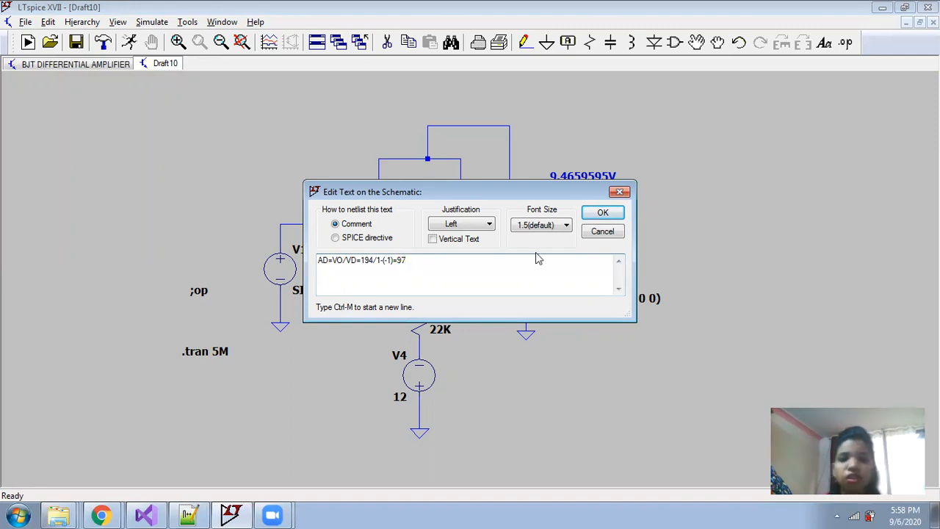
left_click(602, 212)
left_click(680, 236)
left_click(845, 43)
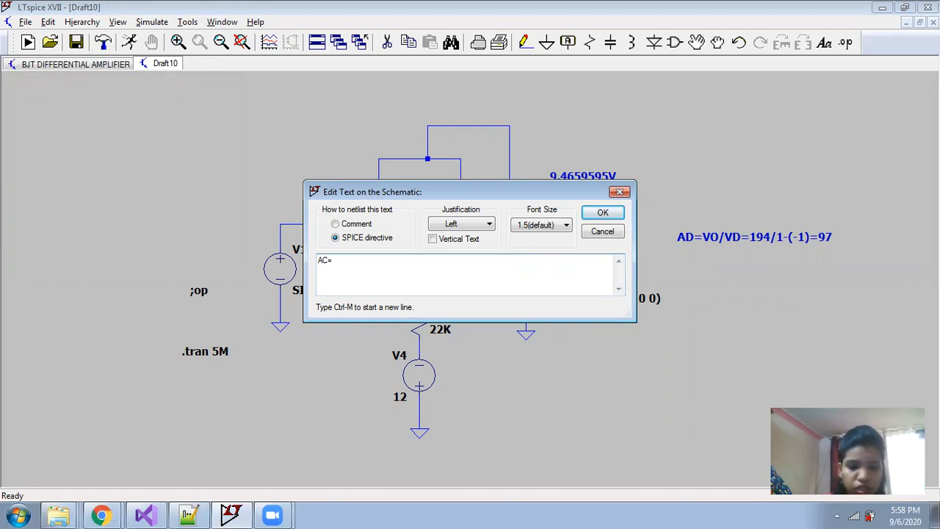
left_click(620, 192)
- Run the transient simulation and plot the output difference V(vo1)-V(vo2)
left_click(129, 41)
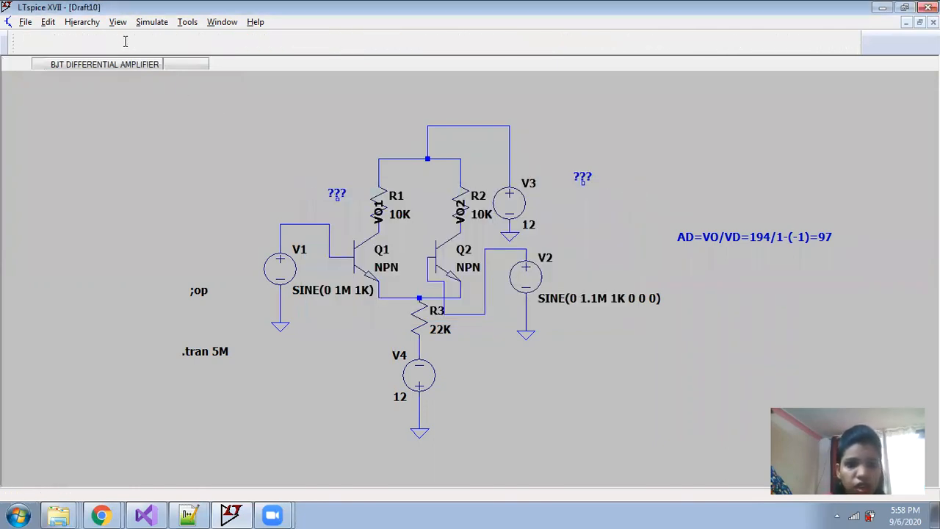
right_click(396, 172)
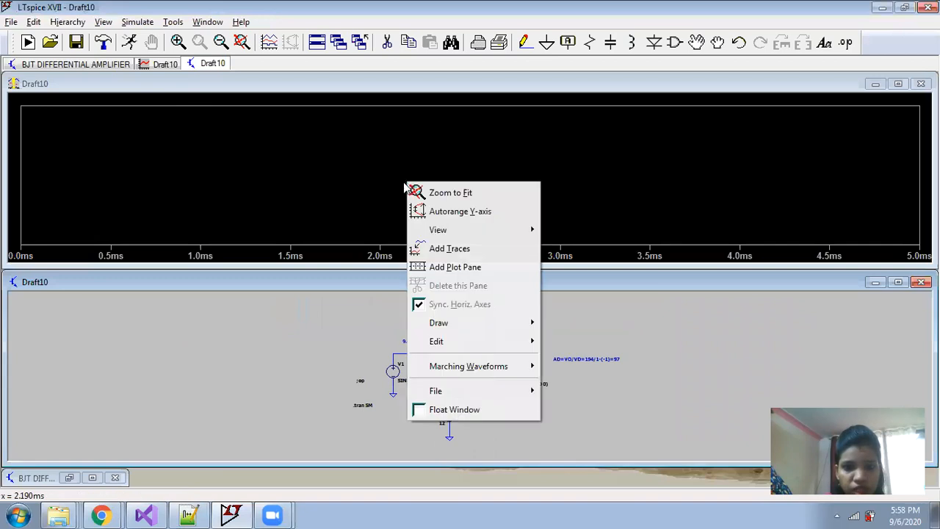
left_click(462, 248)
left_click(401, 206)
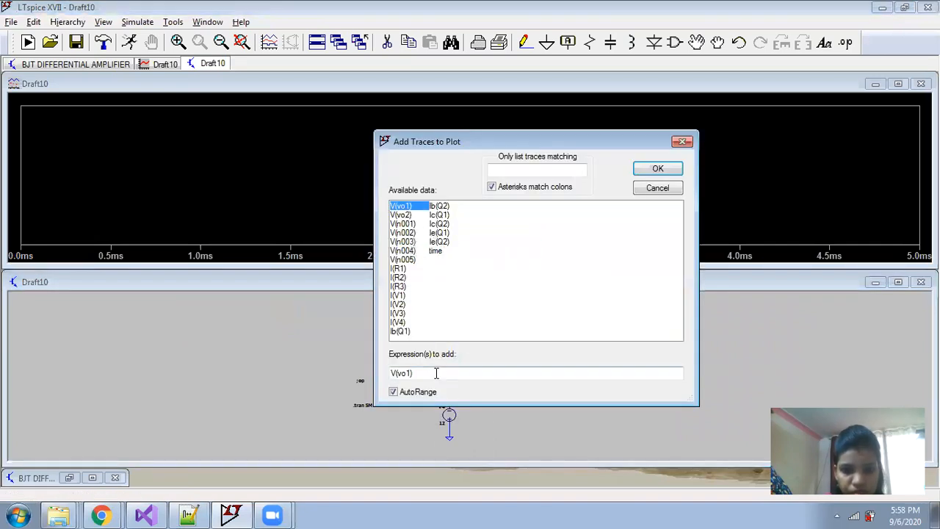
type("-")
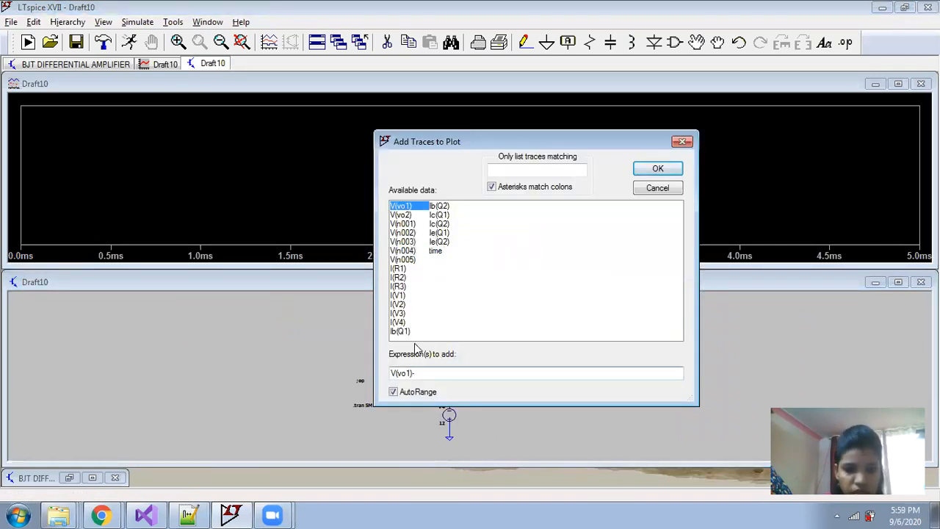
left_click(400, 215)
left_click(658, 168)
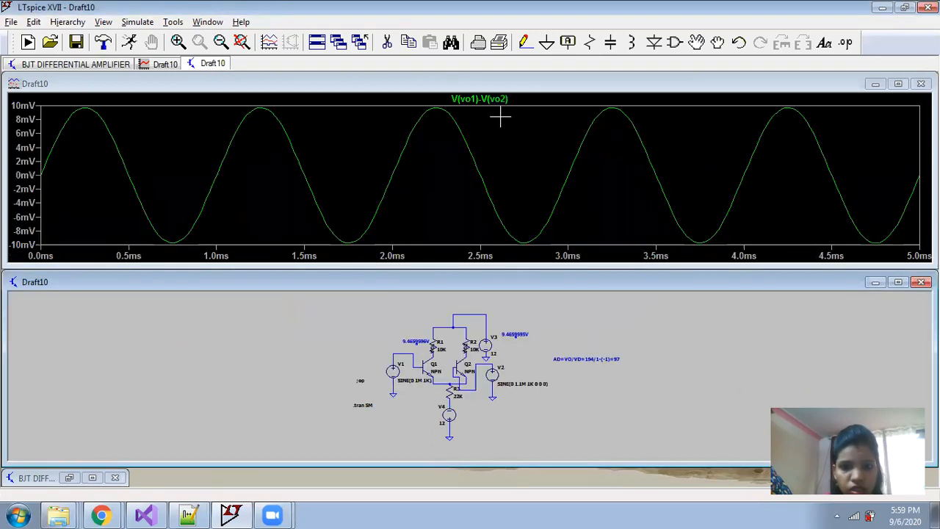
- Measure the V(vo1)-V(vo2) peak near 3.25 ms with a cursor, then close the waveform window and maximize the schematic
left_click(485, 99)
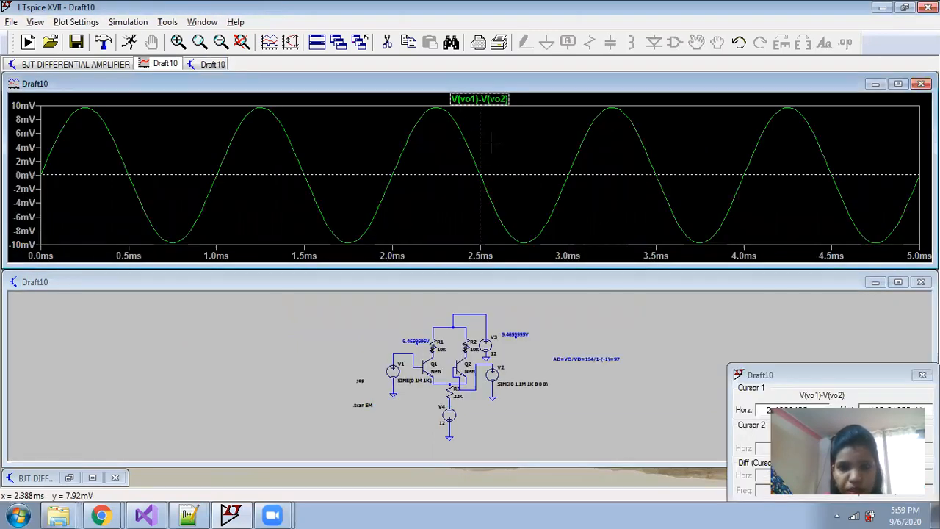
left_click_drag(478, 132, 608, 132)
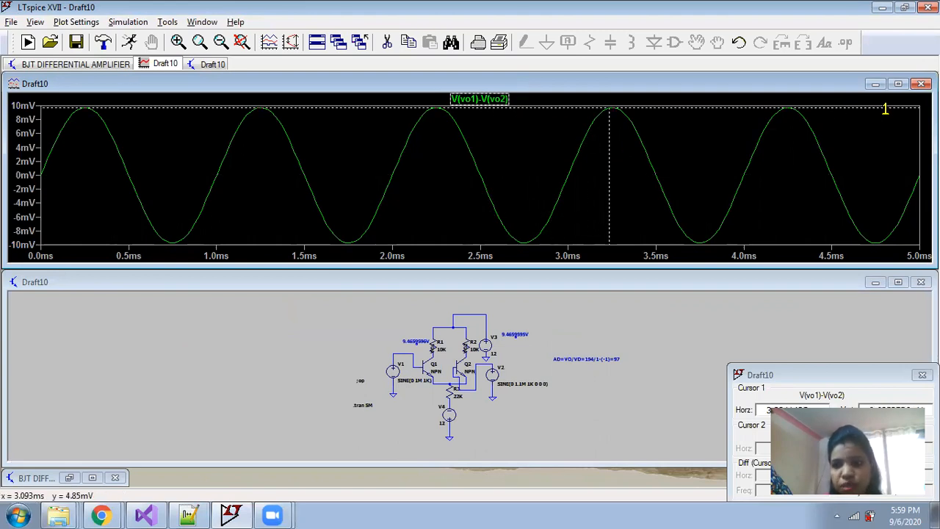
left_click(921, 84)
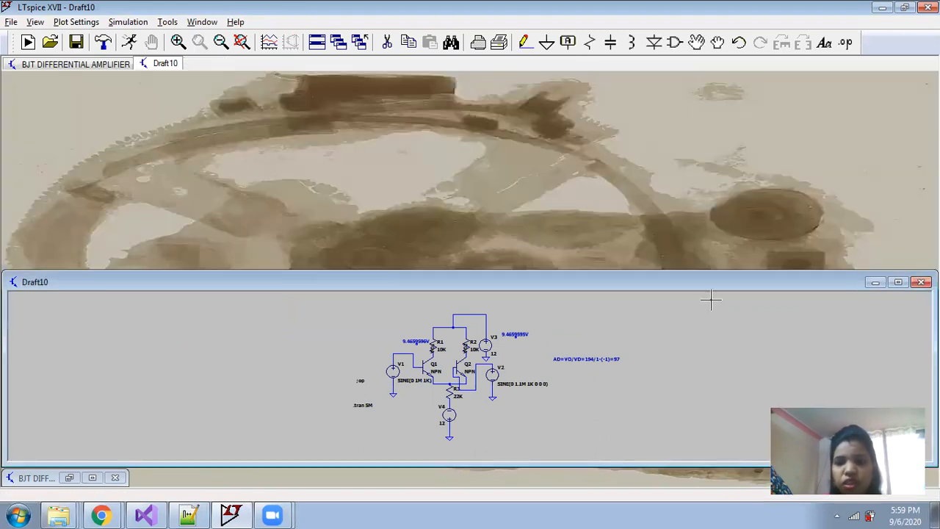
left_click(897, 282)
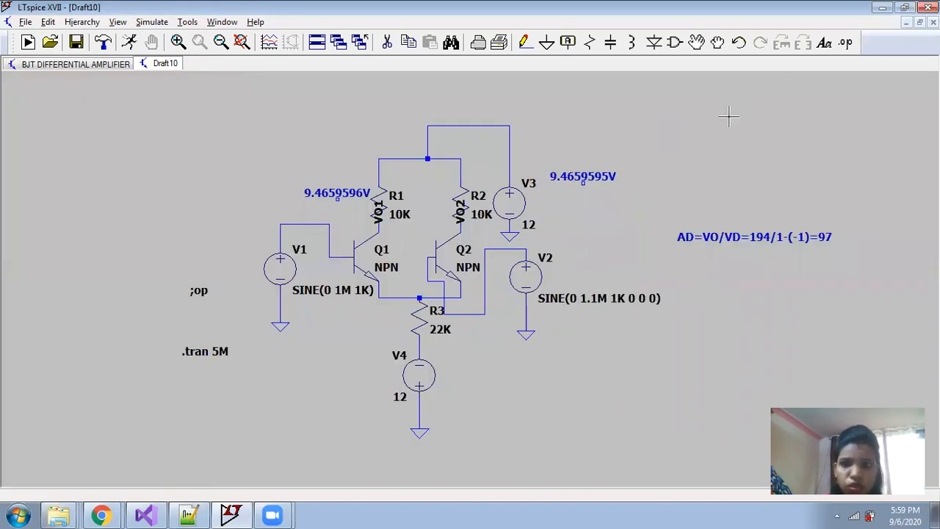
- Start a schematic comment with the common-mode calculation VC=9.6/(1+1.1)/2
left_click(824, 44)
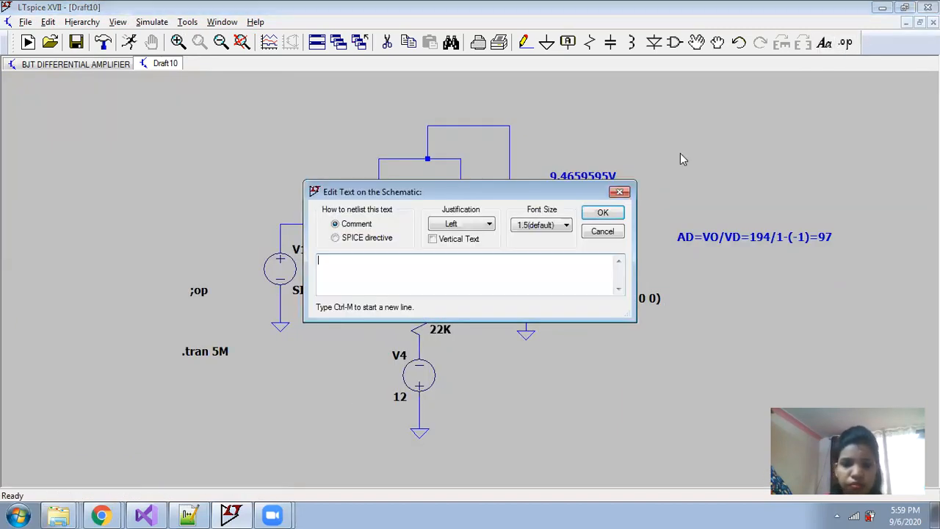
type("VC=9.6/1+1.1")
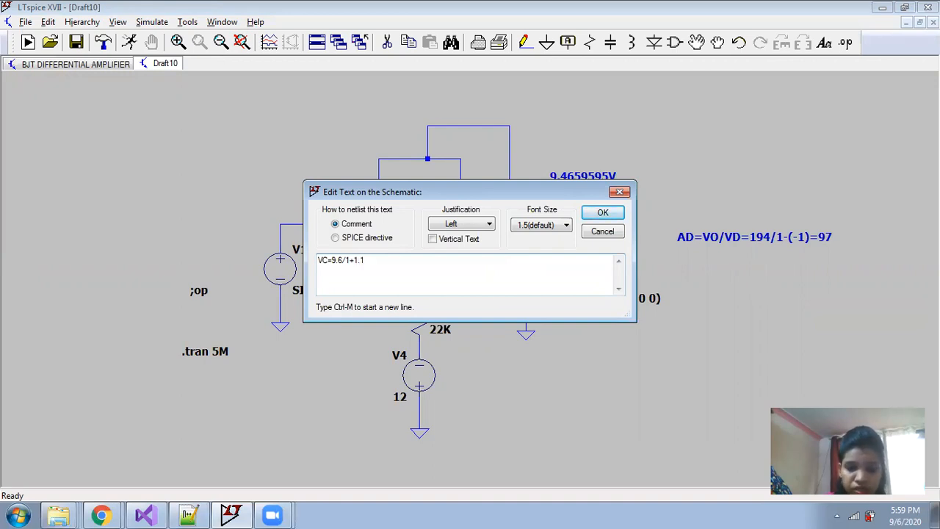
key("Left")
key("Left")
key("Left")
key("Left")
key("Left")
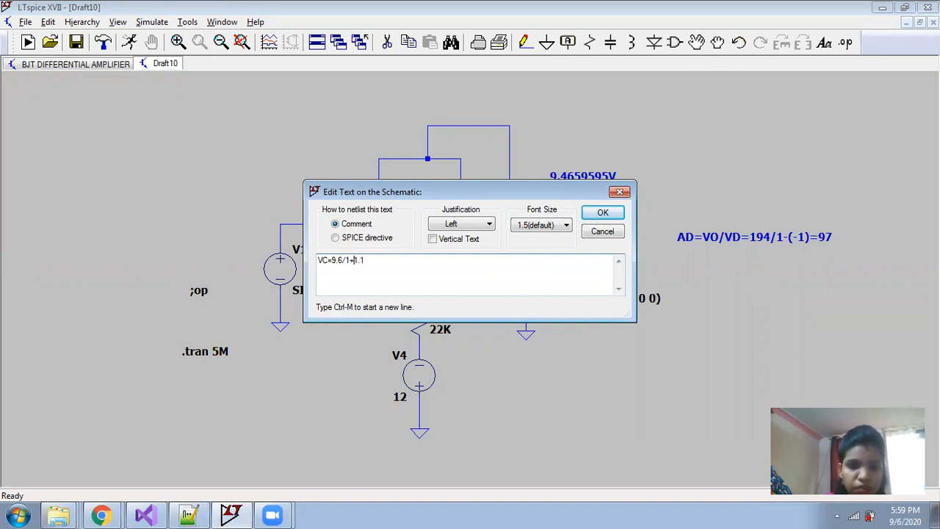
type("(1+1.1")
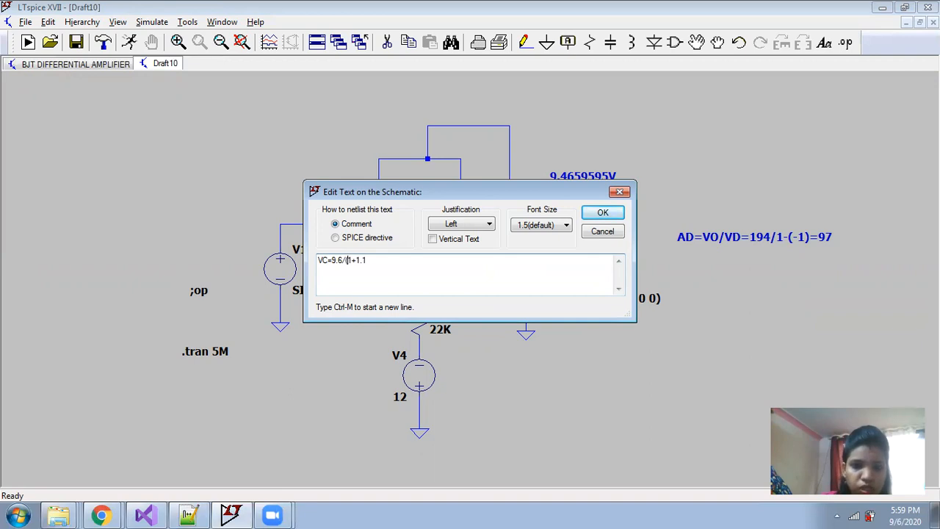
type(")/2")
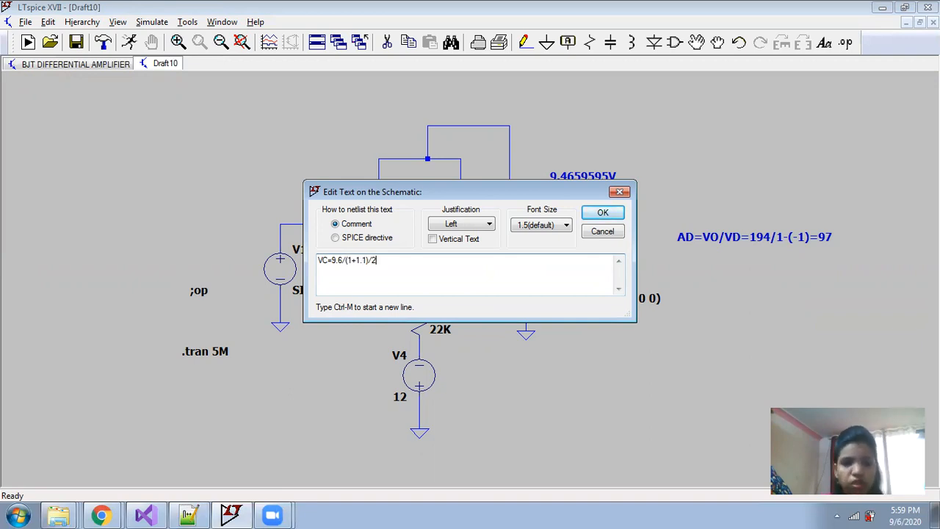
- Extend the common-mode calculation with =9.6/1.05=9.411 and place the comment just below the AD comment
type("=")
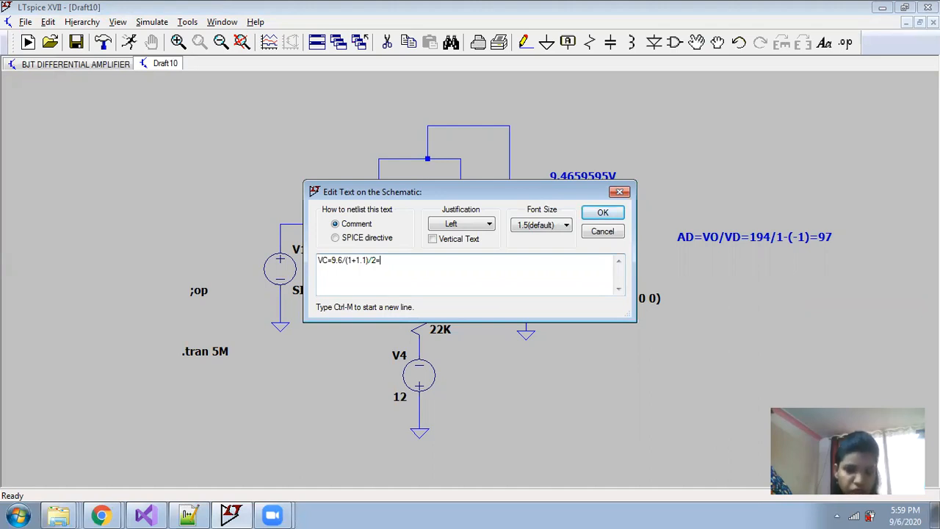
type("9.6/")
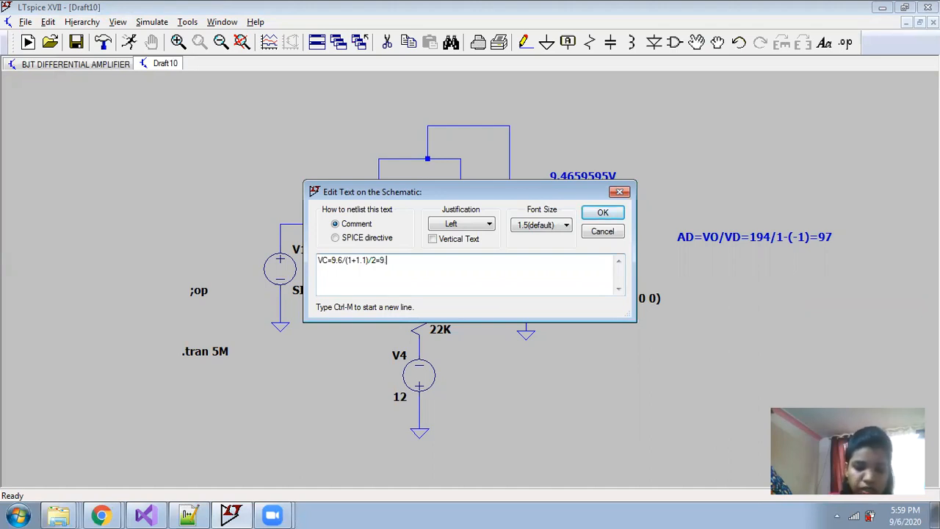
type("1")
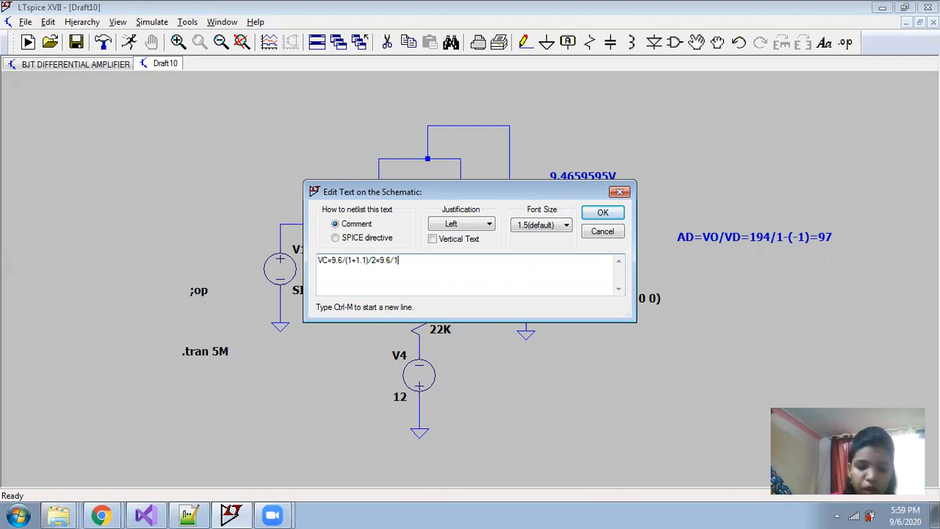
type(".05=")
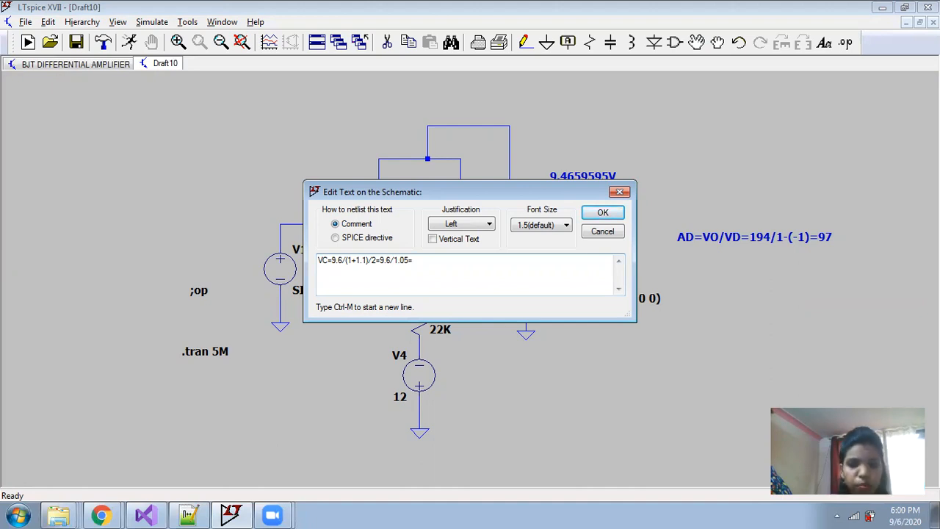
type("9.411")
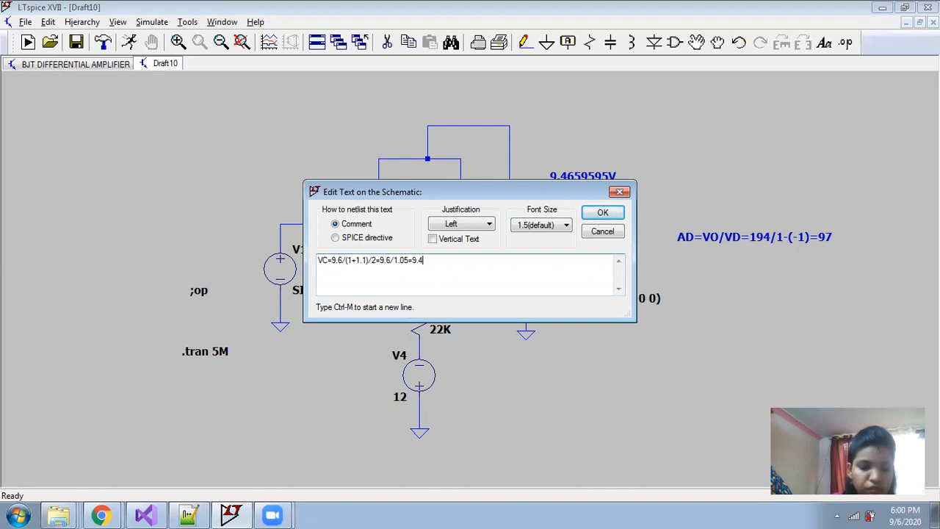
left_click(602, 212)
left_click(642, 265)
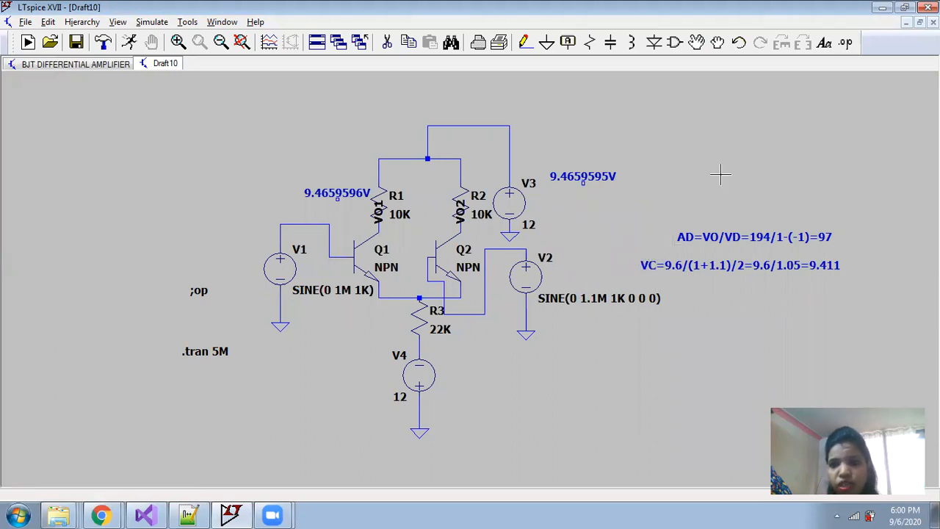
- Delete the VC calculation comment and place a comment reading AC=9.411 below the AD comment instead
left_click(387, 42)
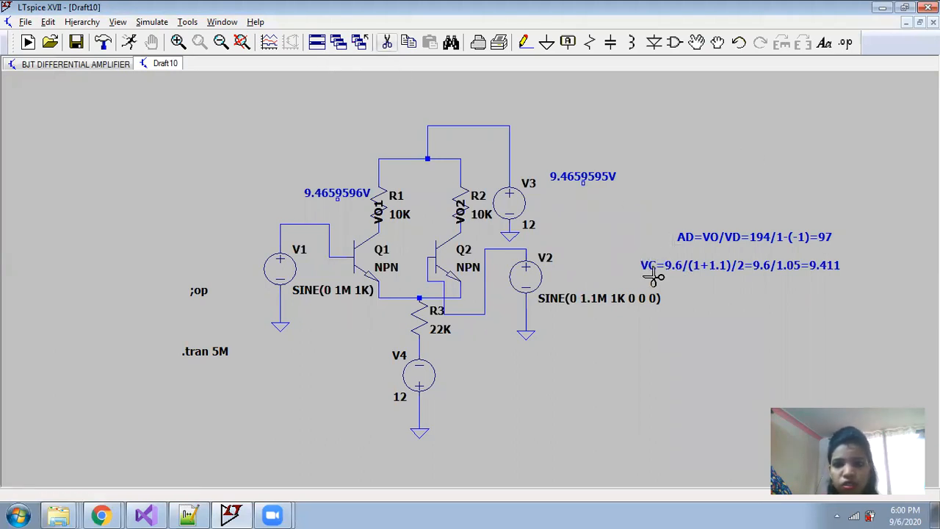
left_click(696, 271)
left_click(823, 42)
type("AC=9.411")
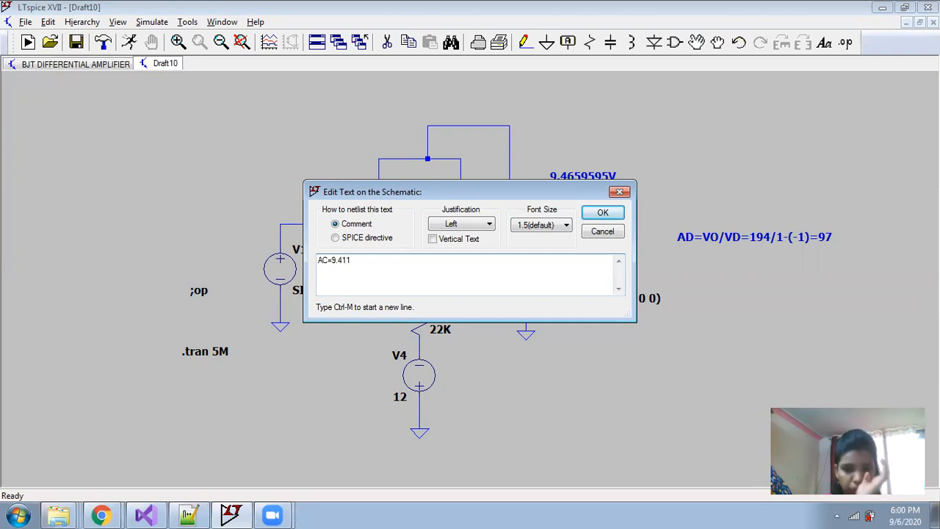
left_click(602, 213)
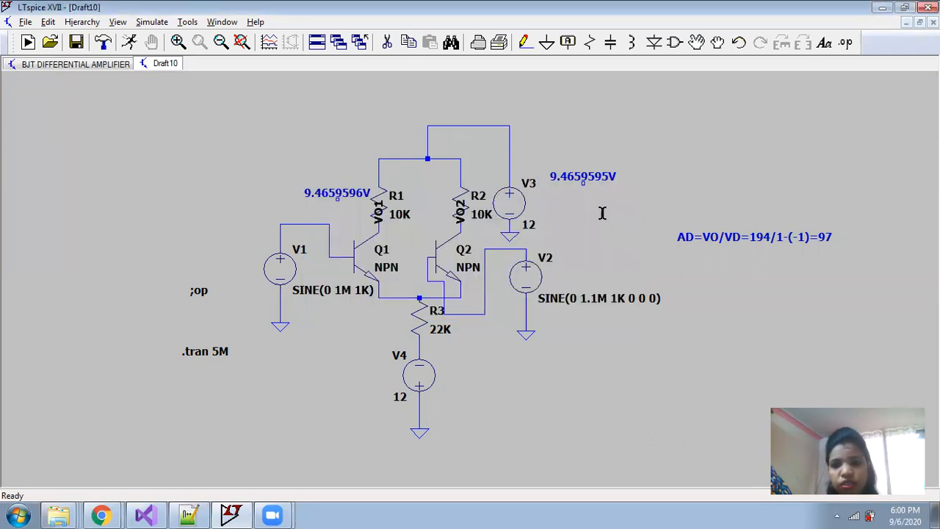
left_click(716, 281)
- Add the comment CMRR=97/9.4=10.31 to the schematic below the AC comment
left_click(823, 42)
type("CM")
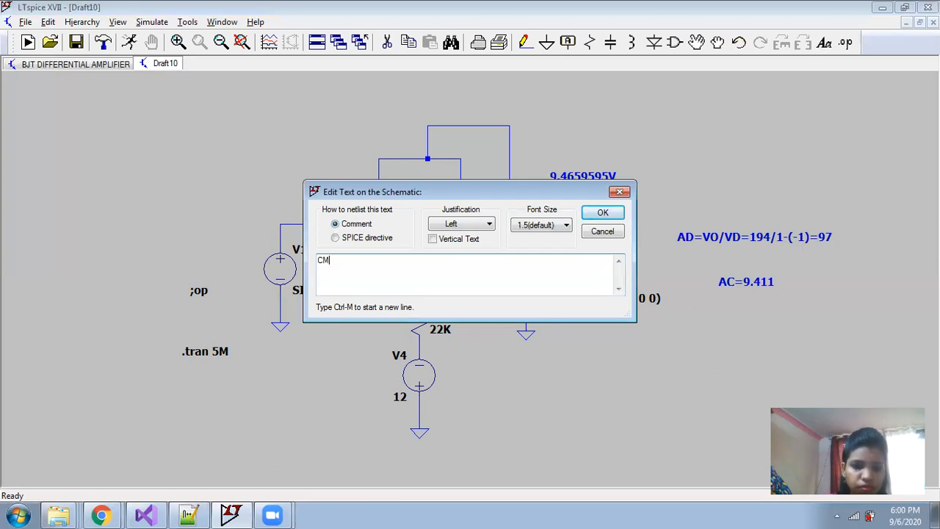
type("RR=")
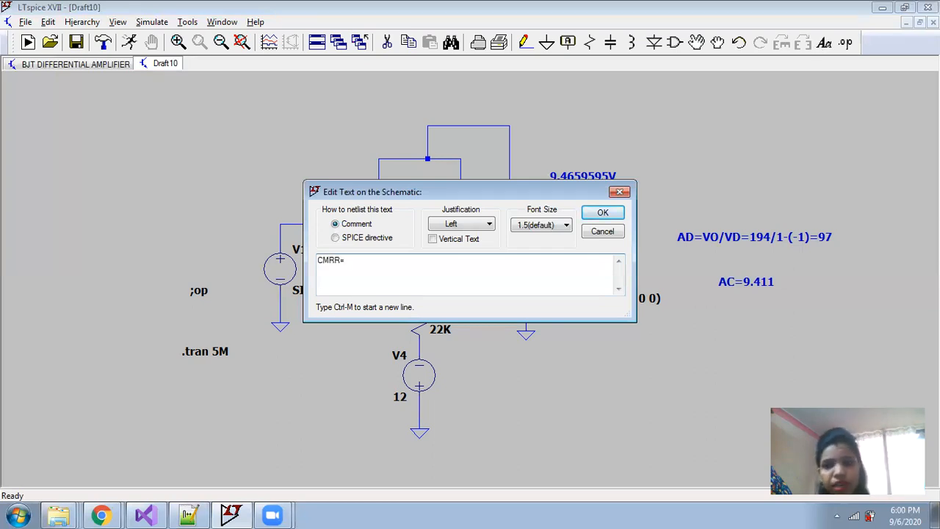
type("97/")
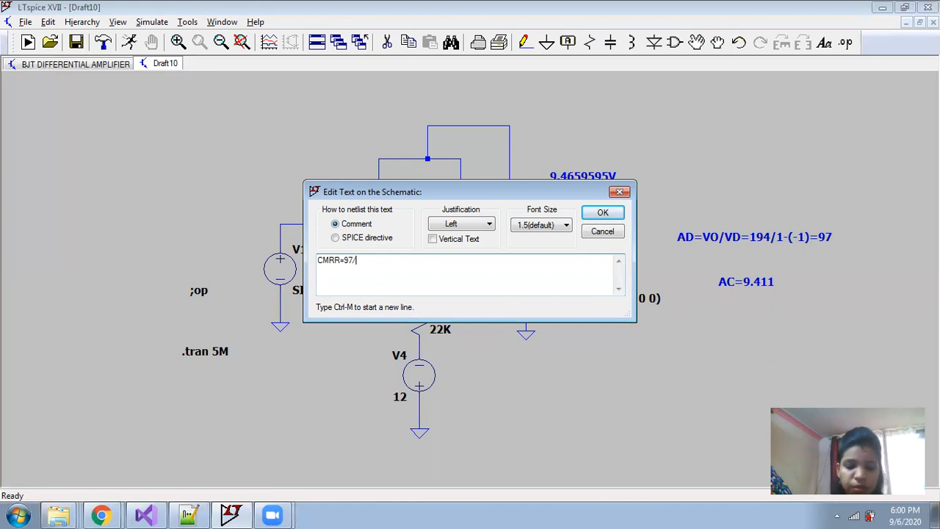
type("9.4")
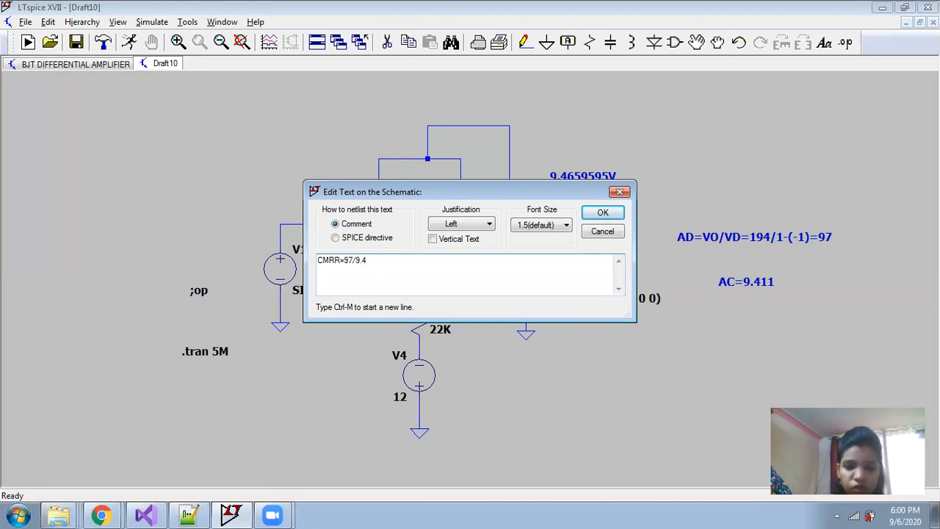
type("=")
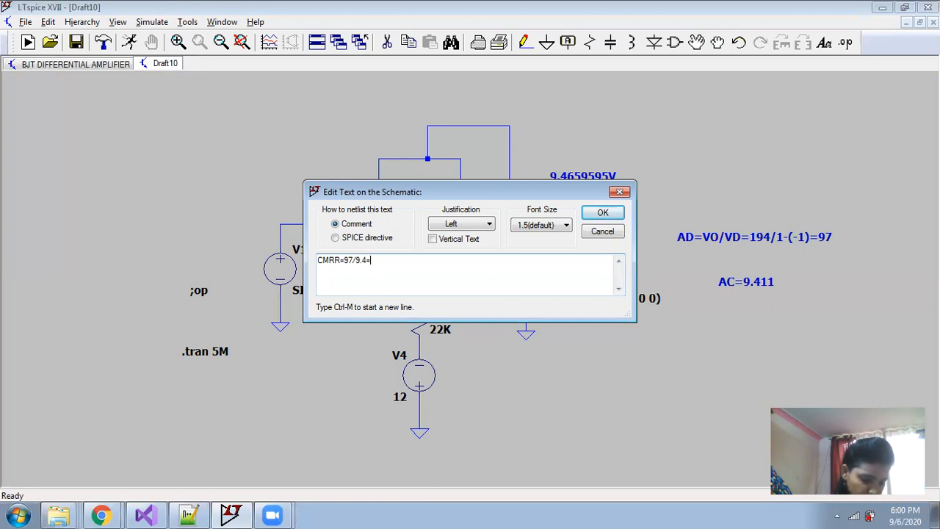
type("10.31")
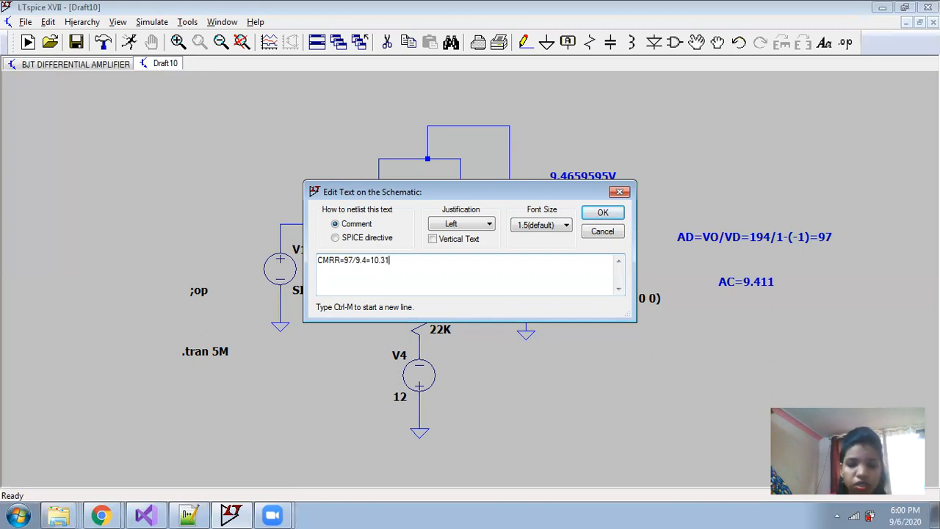
key("Return")
left_click(696, 318)
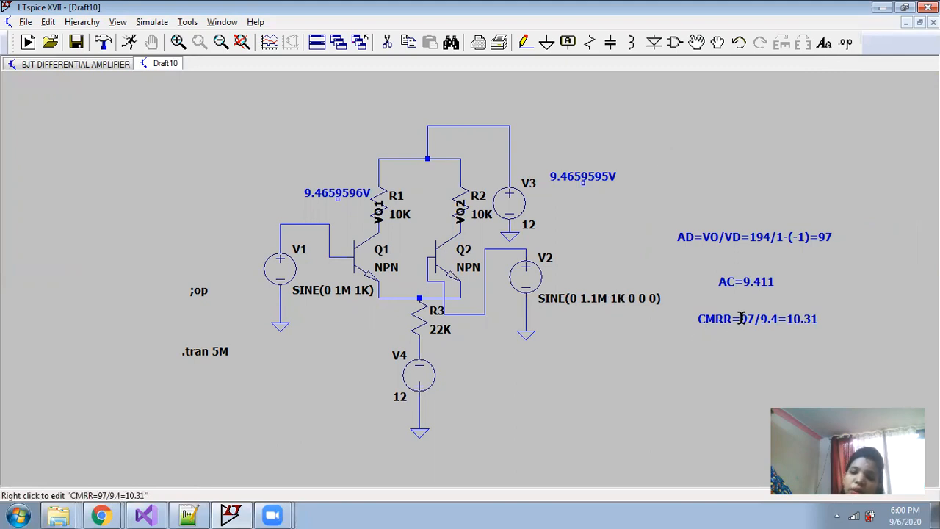
left_click_drag(741, 318, 721, 331)
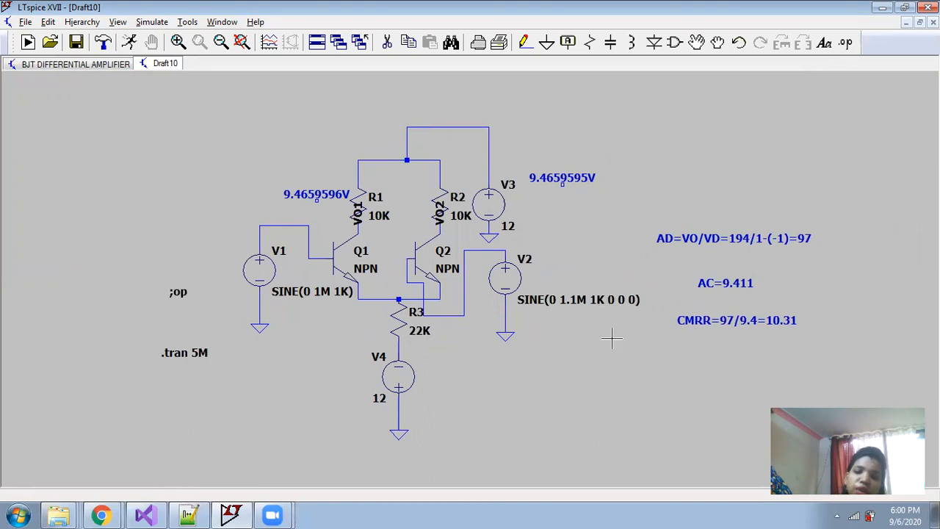